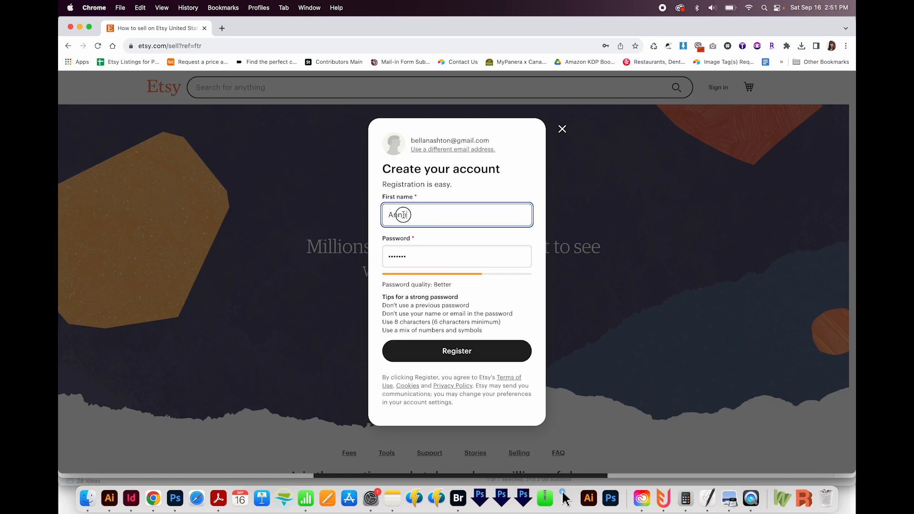
Step: Replace the account password with a stronger one and register the new account
{"action": "double_click", "coordinate": [402, 215]}
{"action": "key", "text": "Tab"}
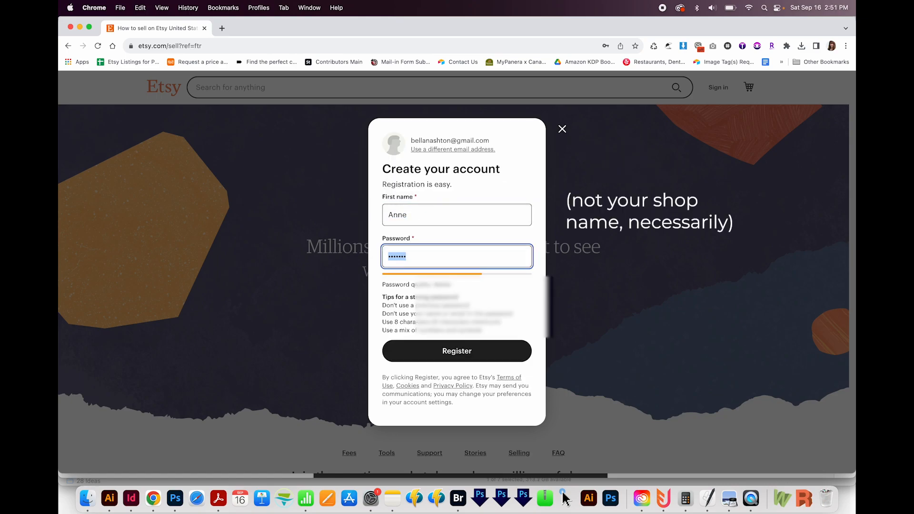
{"action": "type", "text": "••••••••••"}
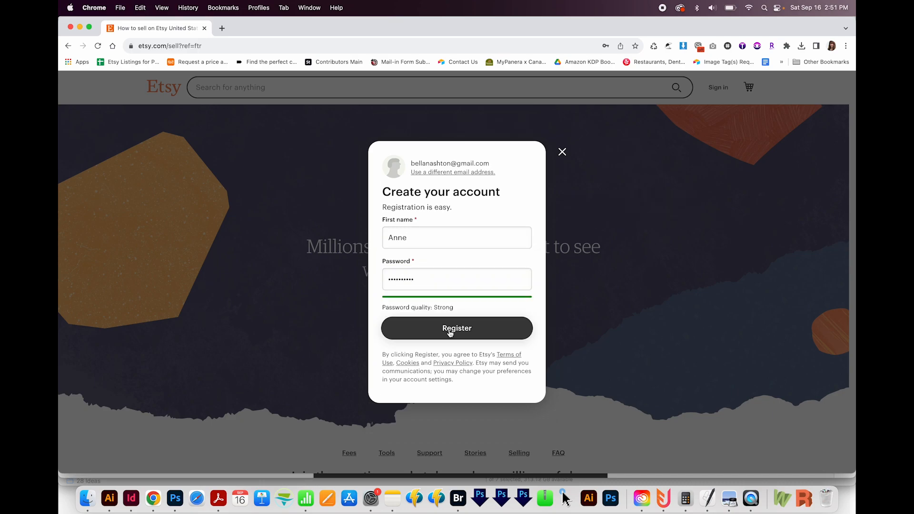
{"action": "left_click", "coordinate": [450, 333]}
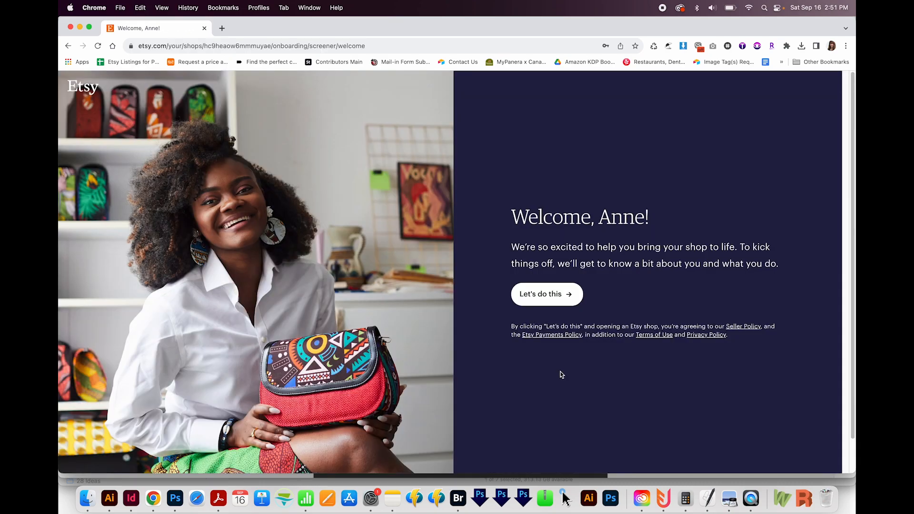
Step: Complete the seller onboarding with "I have a business and want to sell online for the first time", skipping the help-topics question
{"action": "left_click", "coordinate": [551, 298]}
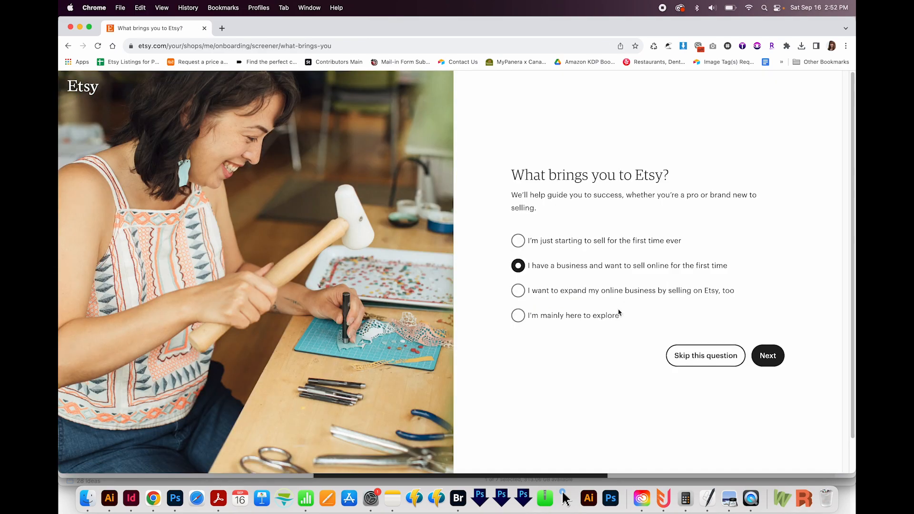
{"action": "left_click", "coordinate": [775, 363]}
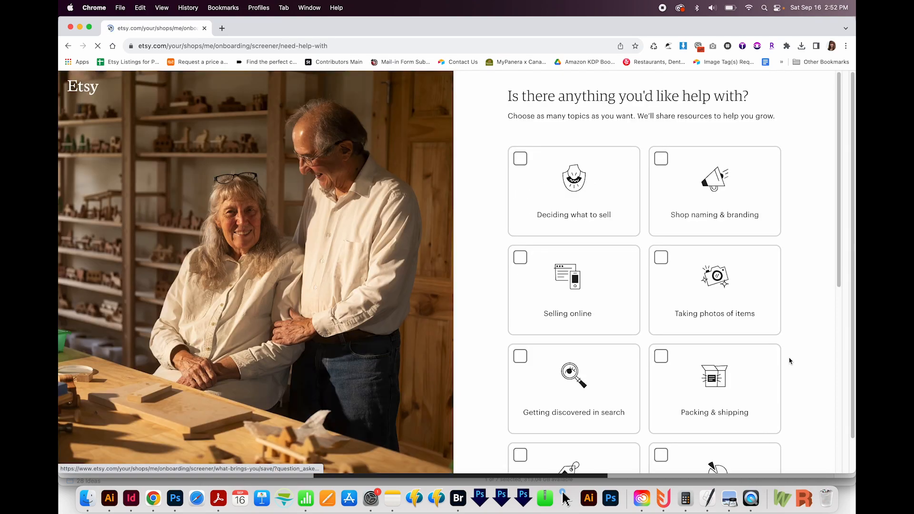
{"action": "scroll", "coordinate": [787, 362], "scroll_direction": "down", "scroll_amount": 6}
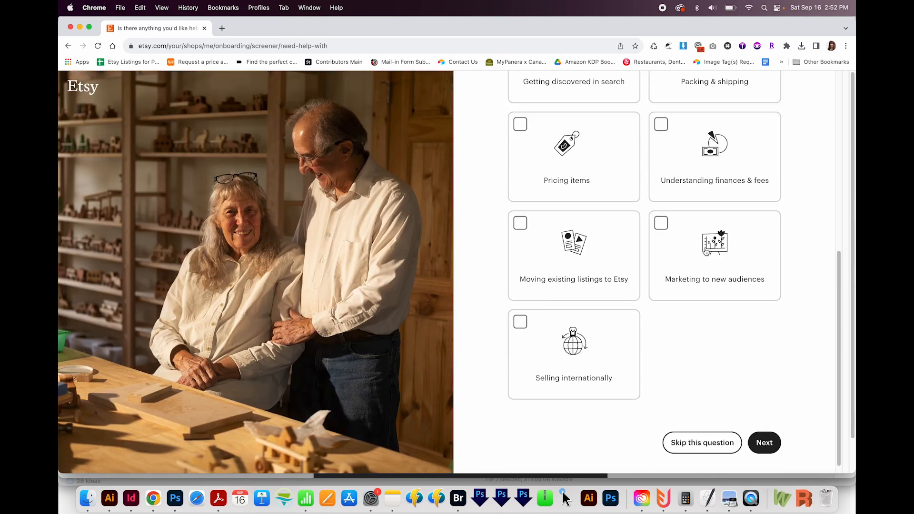
{"action": "left_click", "coordinate": [709, 433]}
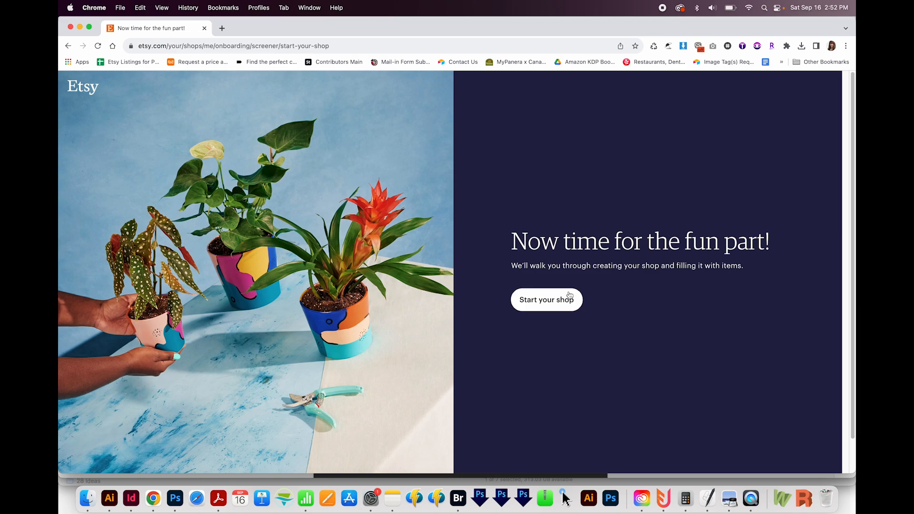
{"action": "left_click", "coordinate": [555, 301]}
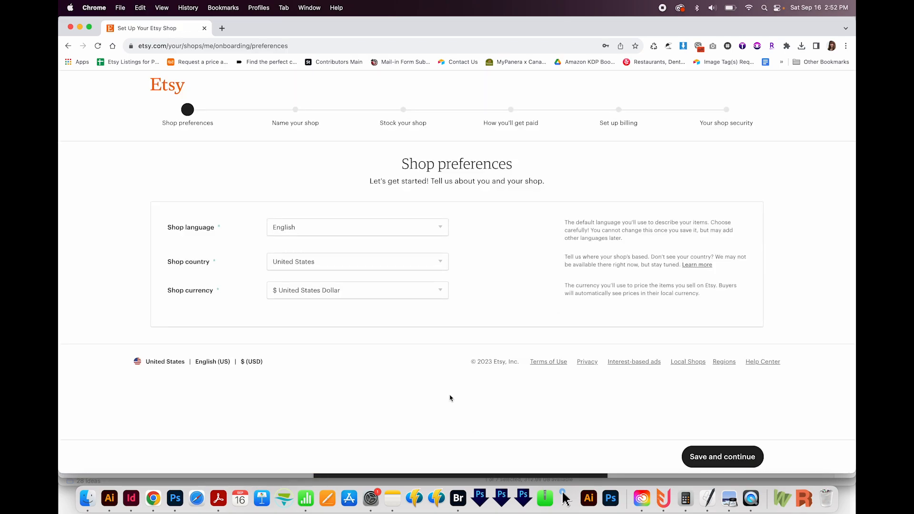
Step: Save the English, United States and United States Dollar shop preferences, and name the shop with the seller's full name followed by "Designs"
{"action": "left_click", "coordinate": [712, 458]}
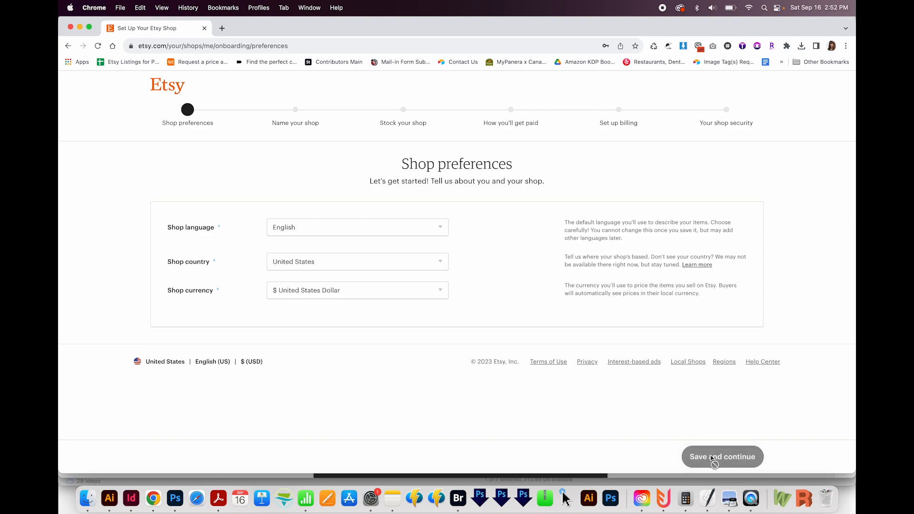
{"action": "left_click", "coordinate": [373, 249]}
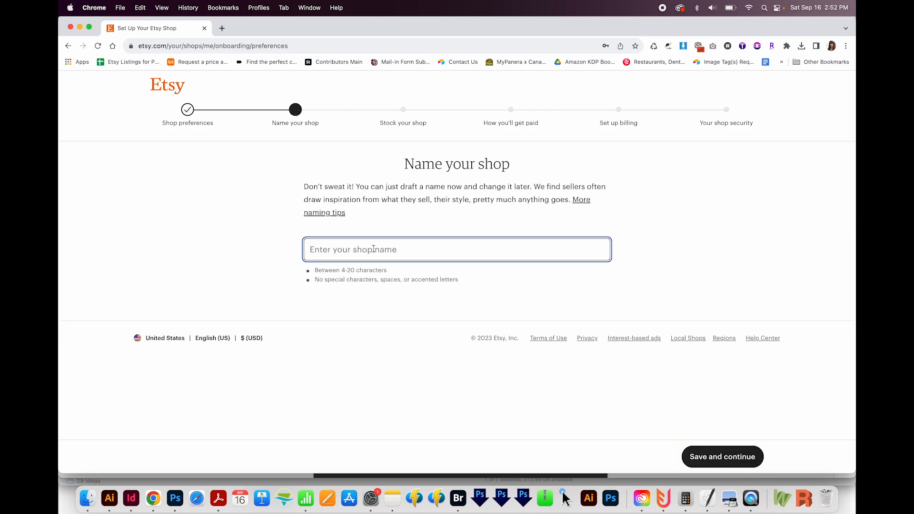
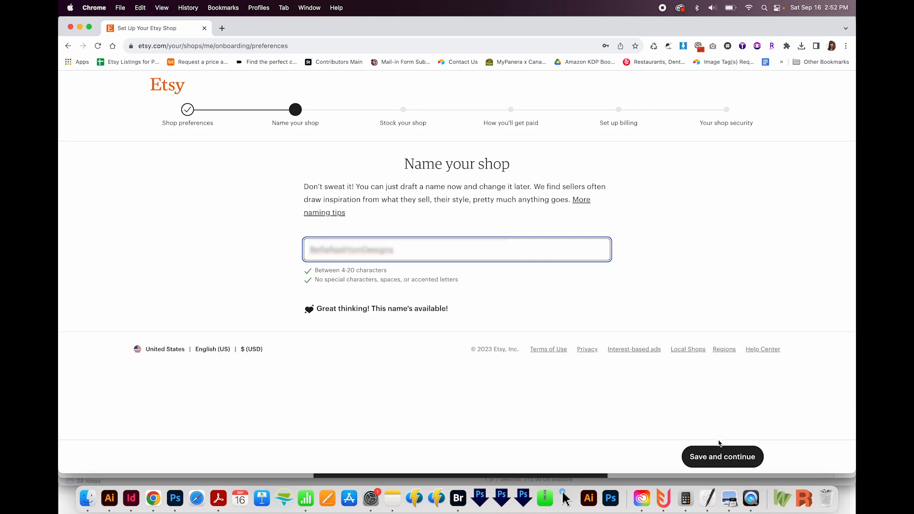
{"action": "left_click", "coordinate": [728, 459]}
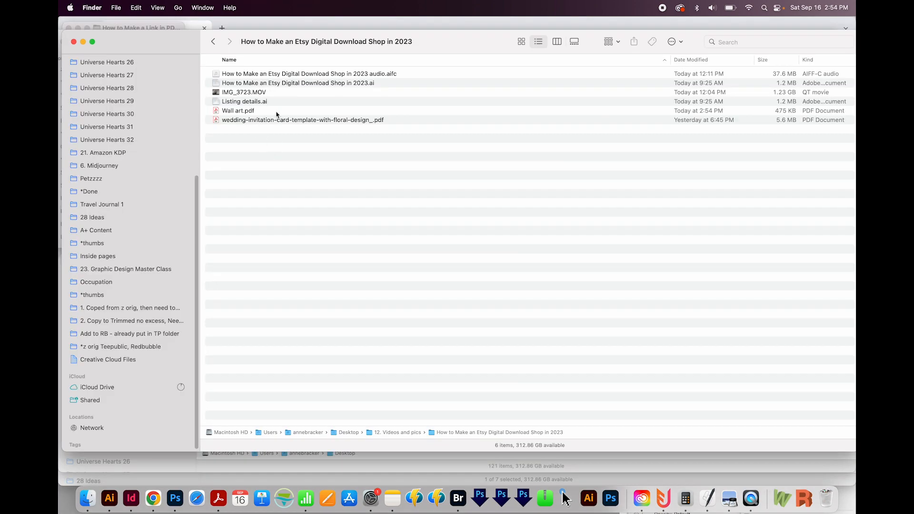
Step: Preview Wall art.pdf in Finder and upload the three-panel wall art image as the Etsy listing's primary photo
{"action": "left_click", "coordinate": [276, 112]}
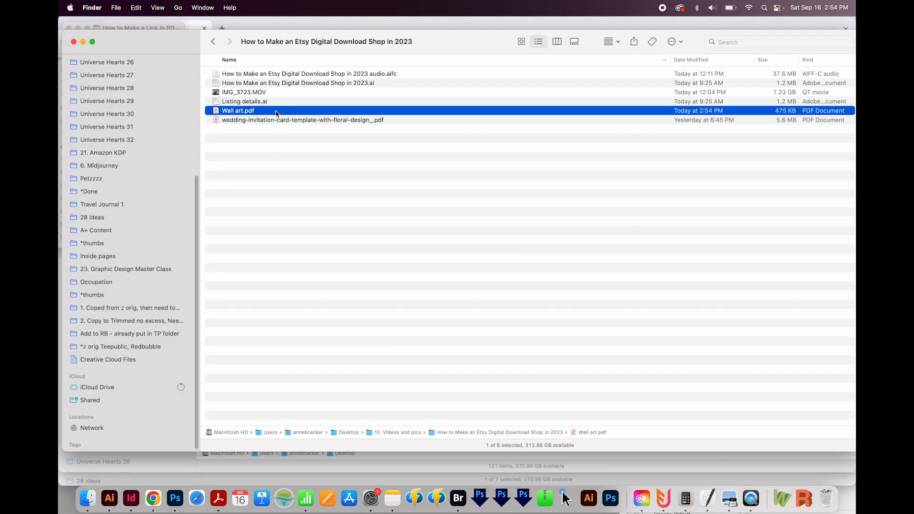
{"action": "key", "text": "space"}
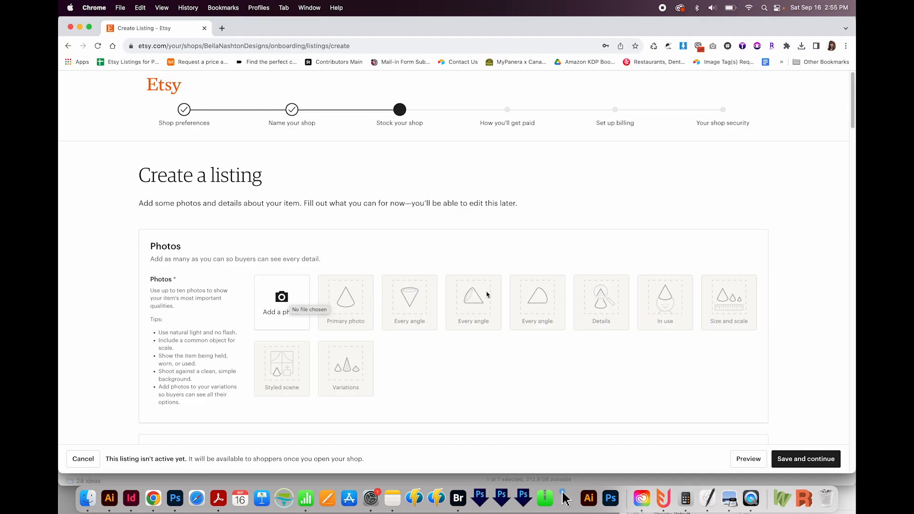
{"action": "left_click", "coordinate": [296, 318]}
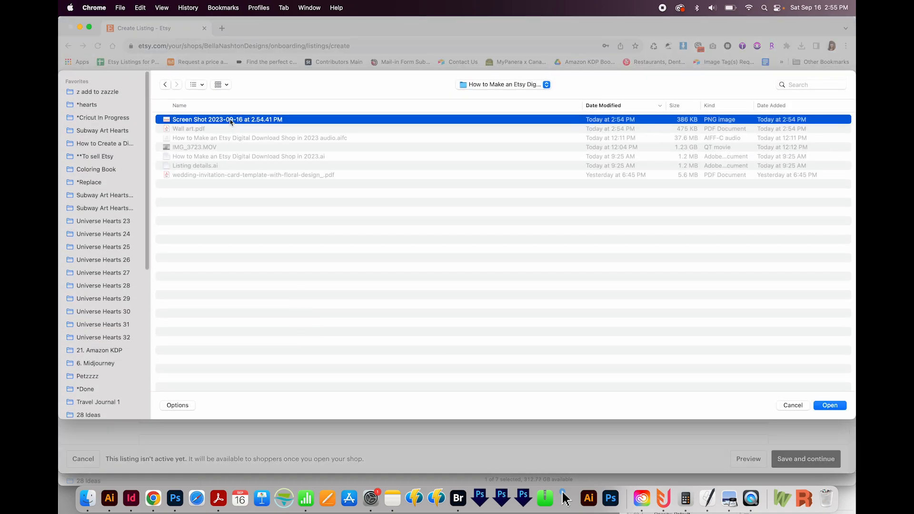
{"action": "double_click", "coordinate": [230, 120]}
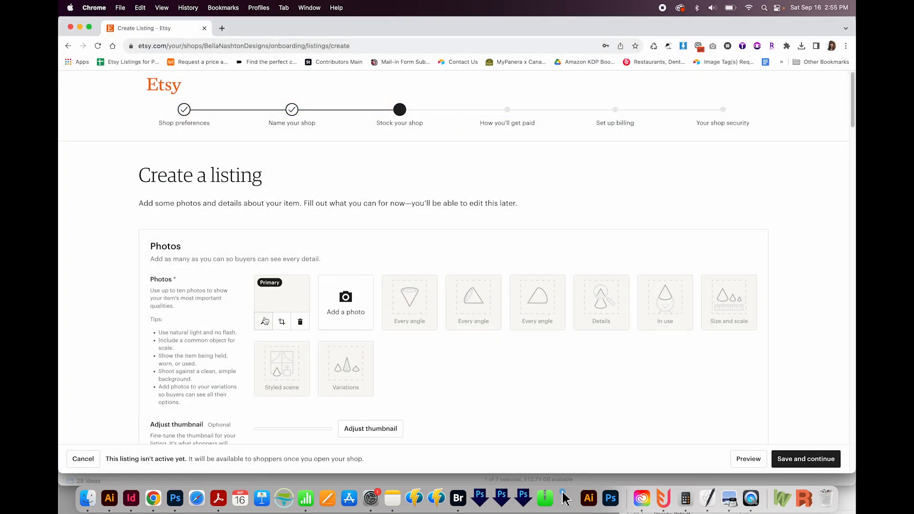
Step: Adjust the listing's thumbnail at the smallest zoom so all three art panels fit, and save it
{"action": "scroll", "coordinate": [524, 361], "scroll_direction": "down", "scroll_amount": 2}
{"action": "scroll", "coordinate": [525, 374], "scroll_direction": "down", "scroll_amount": 2}
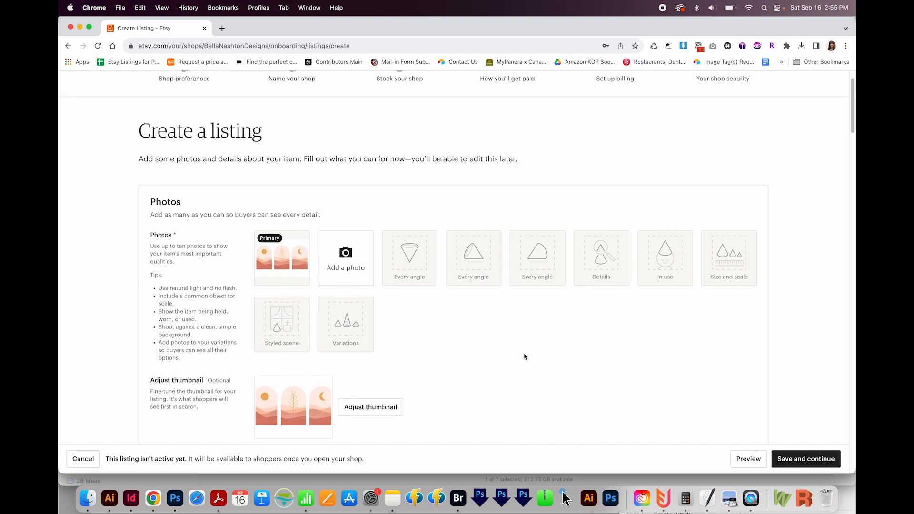
{"action": "left_click", "coordinate": [378, 405]}
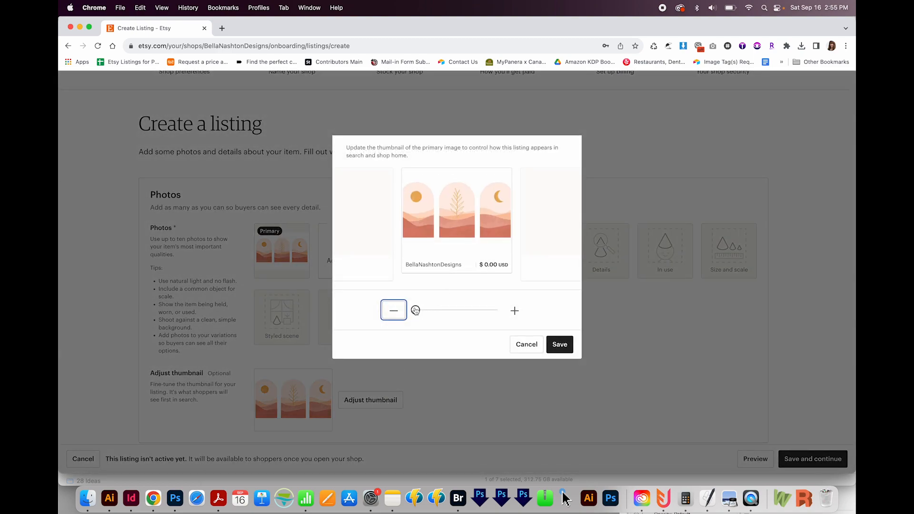
{"action": "mouse_move", "coordinate": [416, 309]}
{"action": "left_mouse_down"}
{"action": "mouse_move", "coordinate": [464, 307]}
{"action": "mouse_move", "coordinate": [414, 310]}
{"action": "left_mouse_up"}
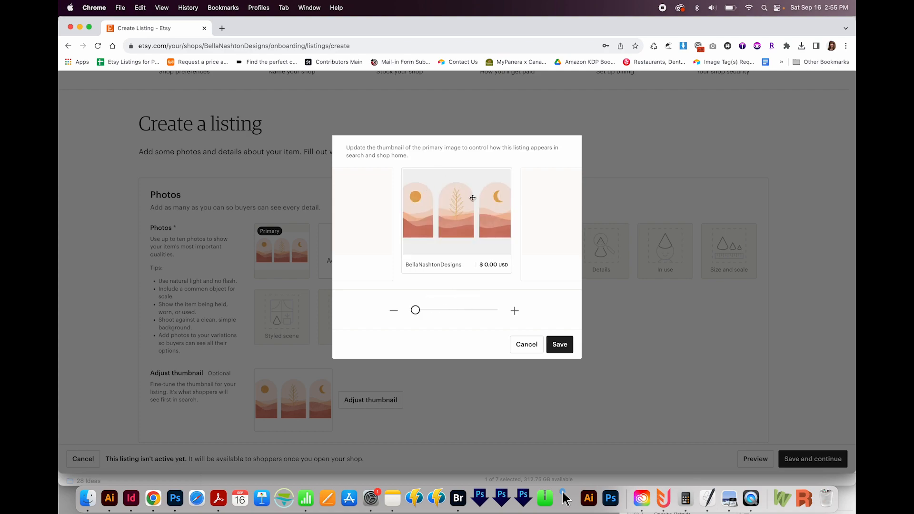
{"action": "left_click", "coordinate": [559, 344]}
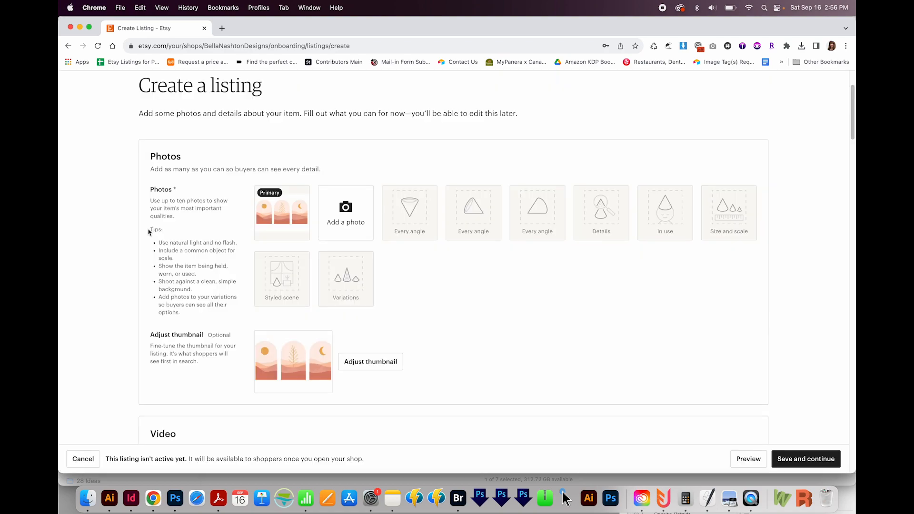
{"action": "left_click_drag", "start_coordinate": [150, 229], "coordinate": [201, 320]}
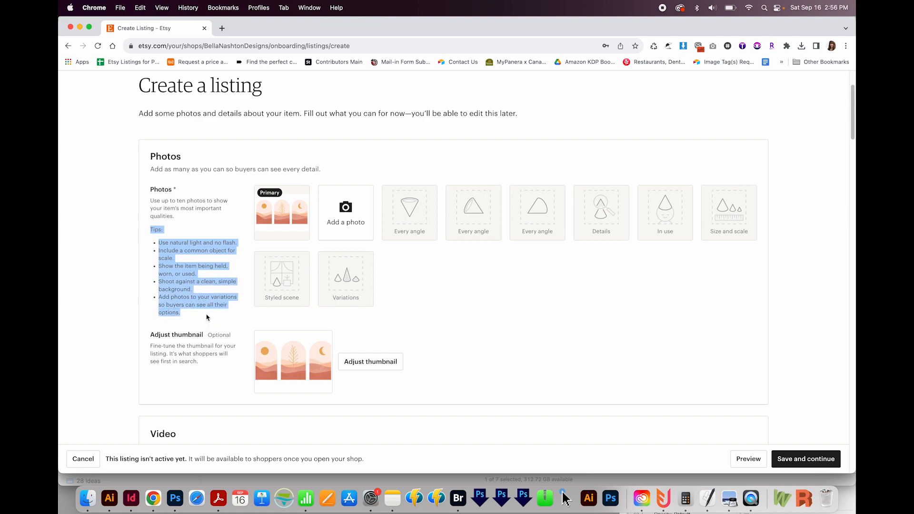
{"action": "left_click", "coordinate": [479, 332]}
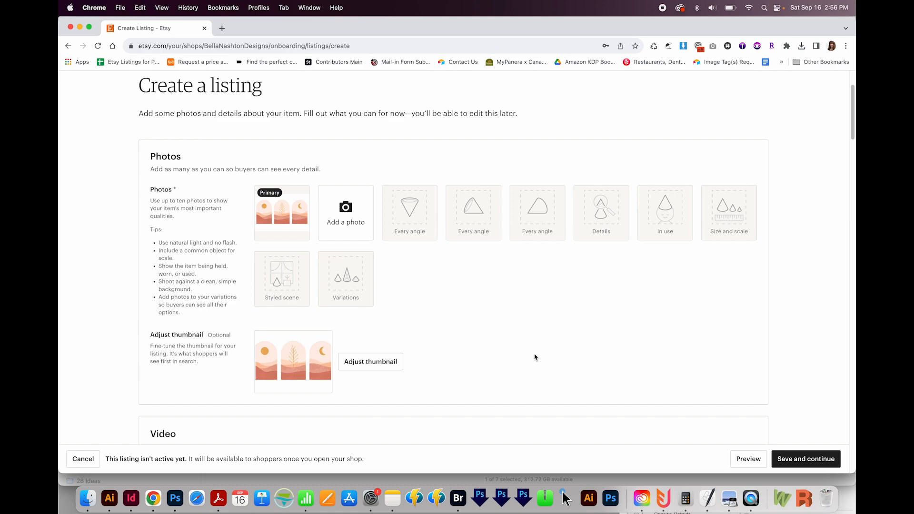
Step: Title the listing "Boho Abstract Set of 3 Prints in Mid Century Modern Home Decor Style, Botonical Line Art, Geometric Wall Art Design, Terracotta Tones, Digital Download PDF"
{"action": "scroll", "coordinate": [532, 352], "scroll_direction": "down", "scroll_amount": 6}
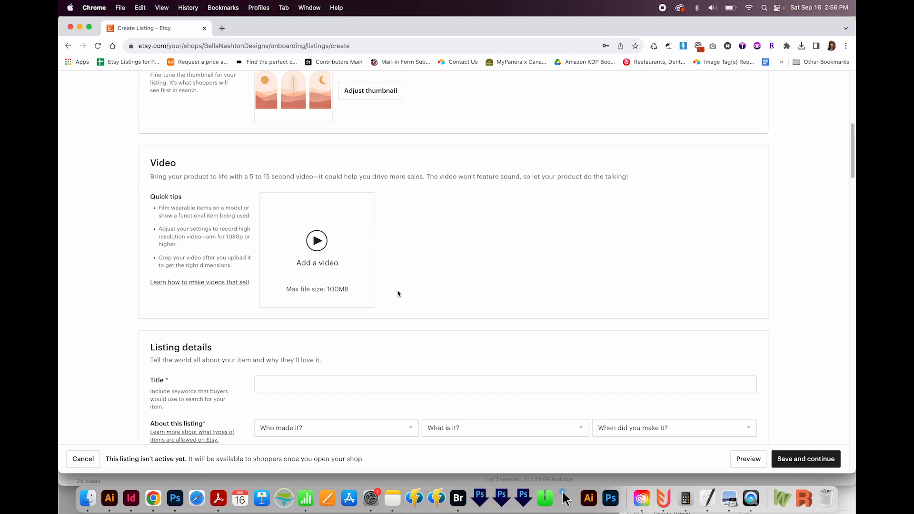
{"action": "scroll", "coordinate": [435, 270], "scroll_direction": "down", "scroll_amount": 2}
{"action": "left_click", "coordinate": [275, 318]}
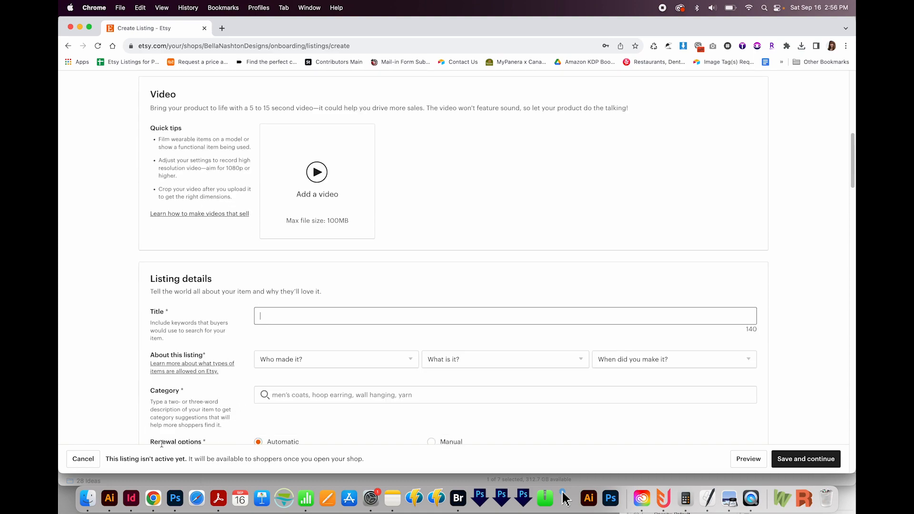
{"action": "left_click", "coordinate": [87, 499]}
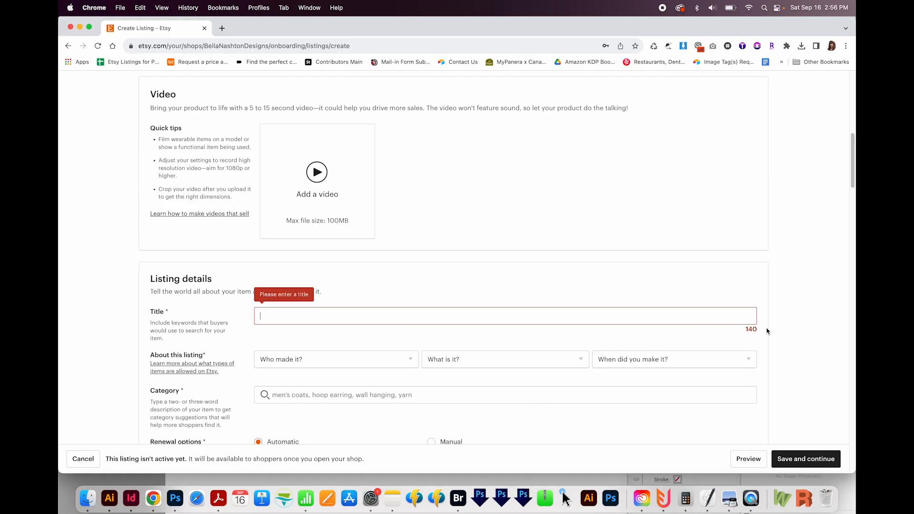
{"action": "left_click", "coordinate": [496, 318]}
{"action": "type", "text": "Boho Abstract Set of 3 Prints in Mid Century Modern Home Decor Style, Botonical Line Art, Geometric Wall Art Design, Terracotta Tones, Digital Download PDF"}
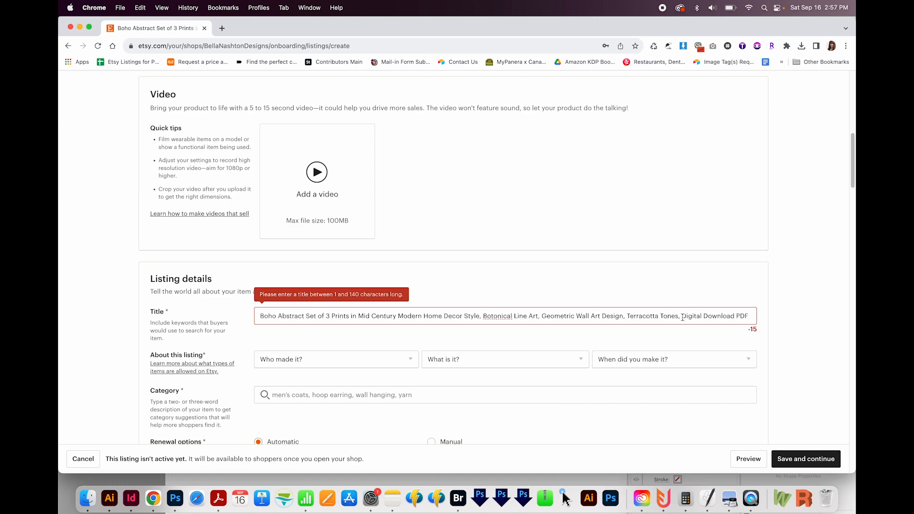
Step: Remove "Terracotta Tones," from the listing title and set who made the item to "I did"
{"action": "left_click_drag", "start_coordinate": [628, 317], "coordinate": [681, 316]}
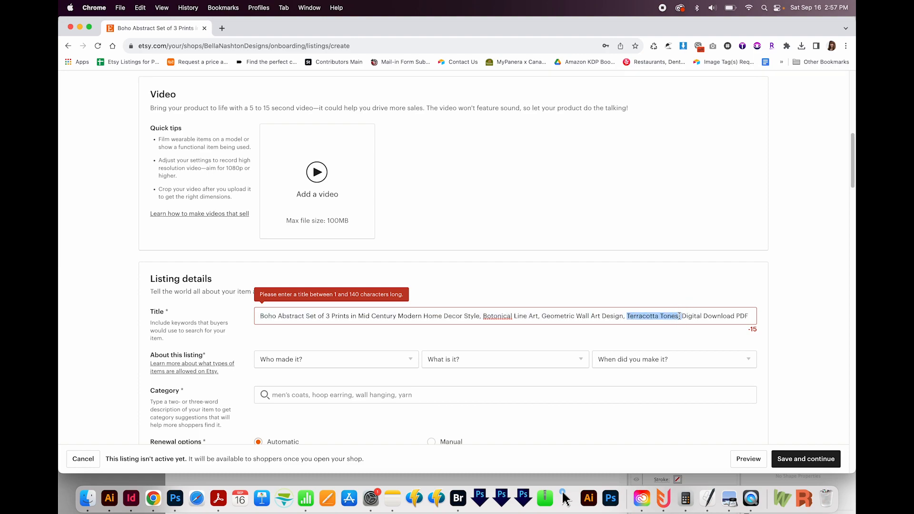
{"action": "key", "text": "BackSpace"}
{"action": "scroll", "coordinate": [304, 252], "scroll_direction": "down", "scroll_amount": 3}
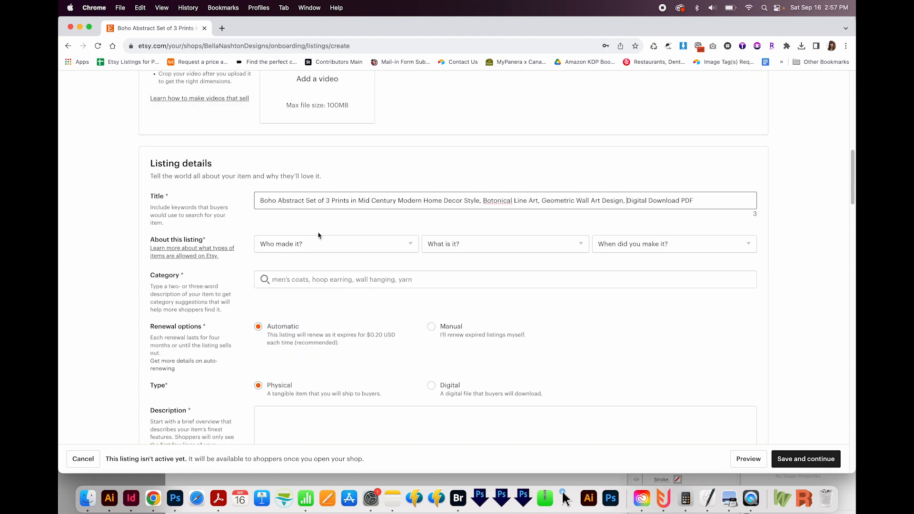
{"action": "left_click", "coordinate": [314, 244]}
{"action": "left_click", "coordinate": [275, 265]}
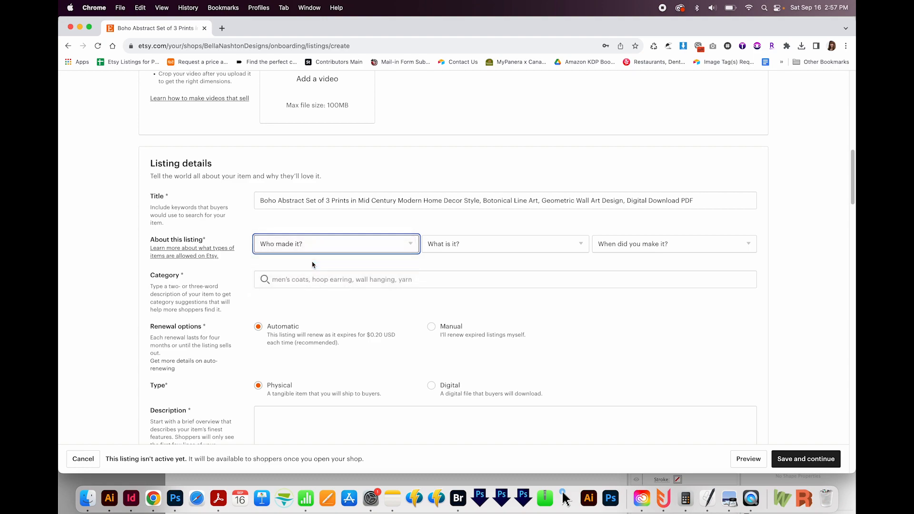
{"action": "scroll", "coordinate": [524, 241], "scroll_direction": "up", "scroll_amount": 10}
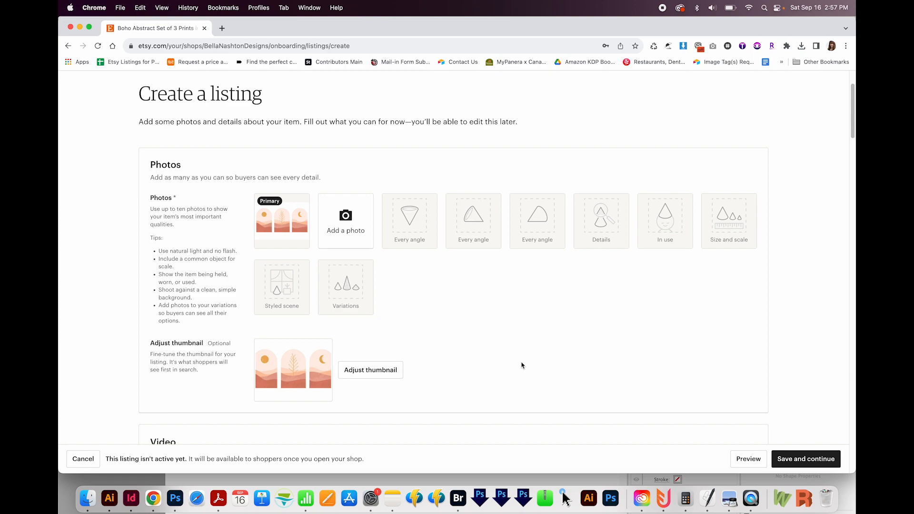
{"action": "scroll", "coordinate": [520, 362], "scroll_direction": "down", "scroll_amount": 9}
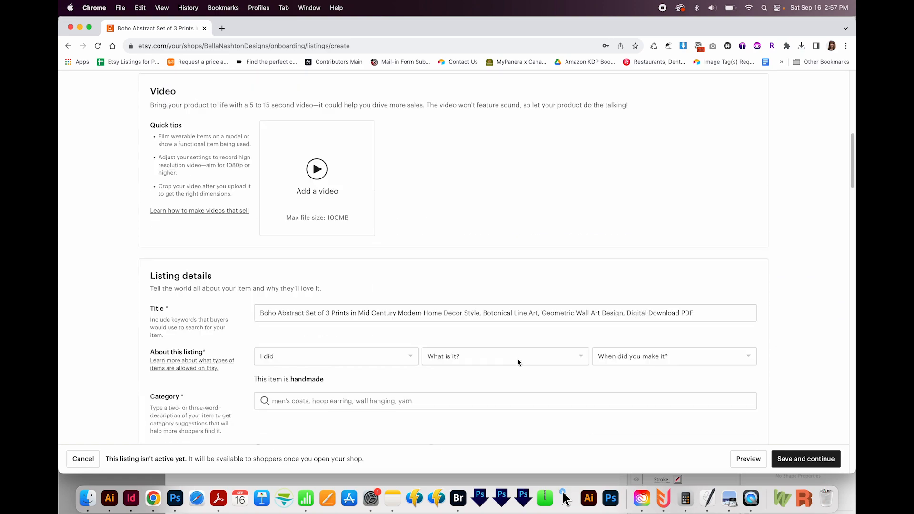
{"action": "scroll", "coordinate": [517, 362], "scroll_direction": "up", "scroll_amount": 5}
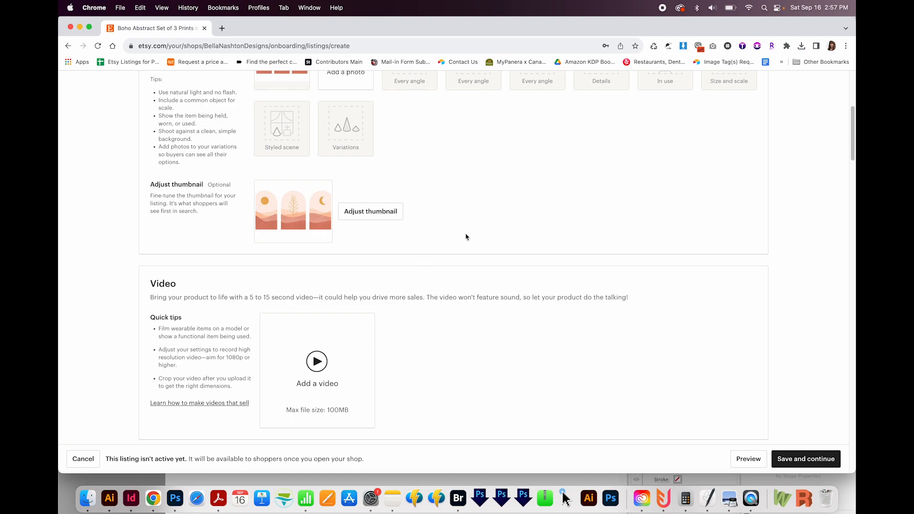
{"action": "scroll", "coordinate": [469, 234], "scroll_direction": "up", "scroll_amount": 4}
{"action": "scroll", "coordinate": [468, 234], "scroll_direction": "down", "scroll_amount": 8}
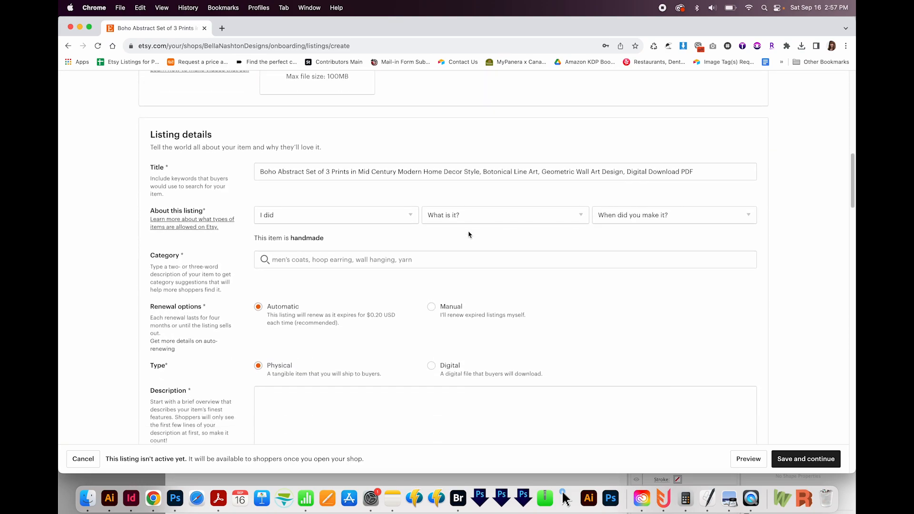
{"action": "scroll", "coordinate": [469, 234], "scroll_direction": "down", "scroll_amount": 2}
{"action": "scroll", "coordinate": [267, 259], "scroll_direction": "up", "scroll_amount": 3}
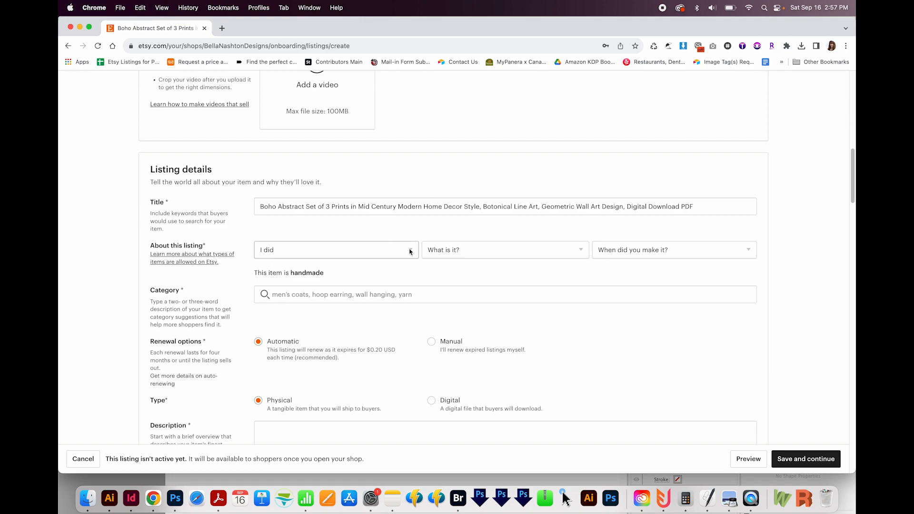
Step: Describe the item as "A supply or tool to make things" made in 2020 - 2023
{"action": "left_click", "coordinate": [487, 250]}
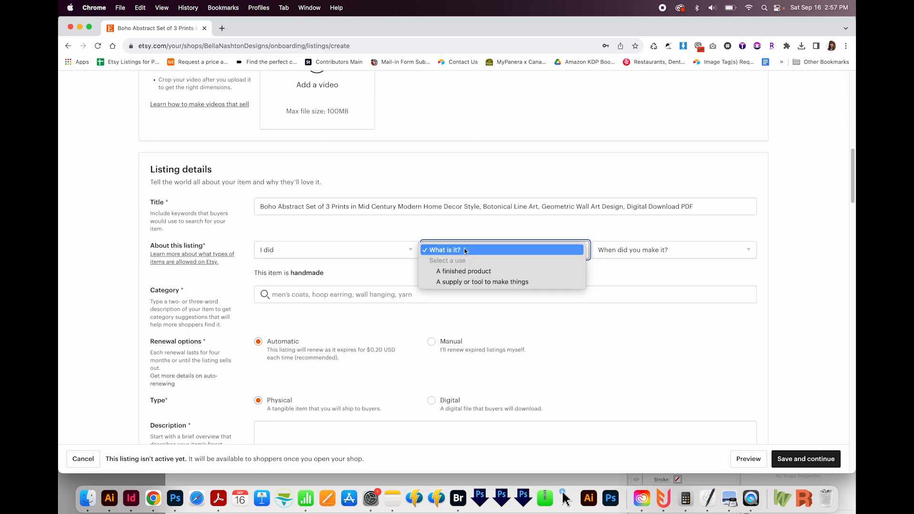
{"action": "left_click", "coordinate": [504, 281]}
{"action": "left_click", "coordinate": [650, 249]}
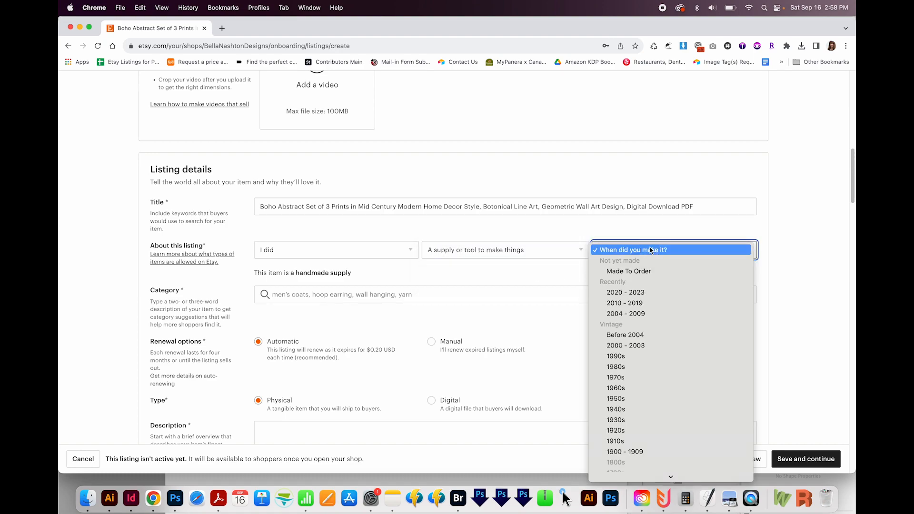
{"action": "left_click", "coordinate": [649, 291]}
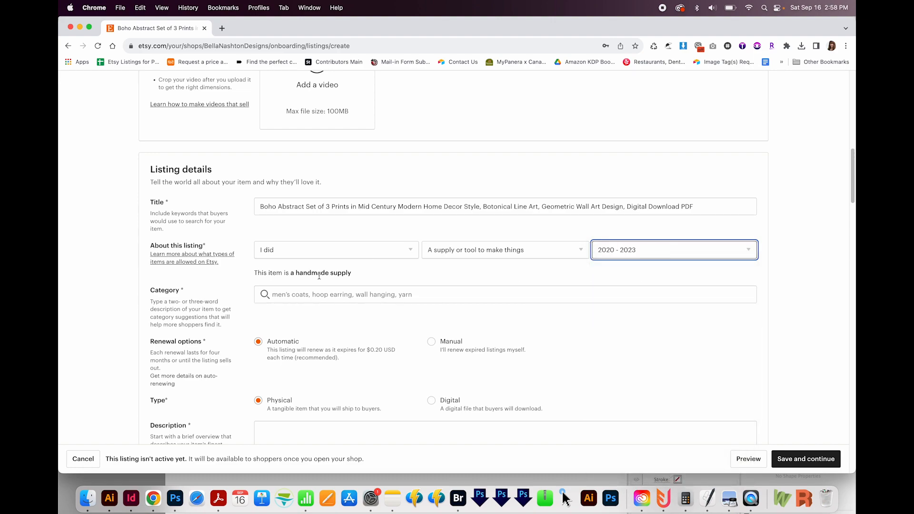
Step: Search the listing categories for "wall art" and choose Digital Prints under Art & Collectibles > Prints
{"action": "left_click", "coordinate": [302, 295]}
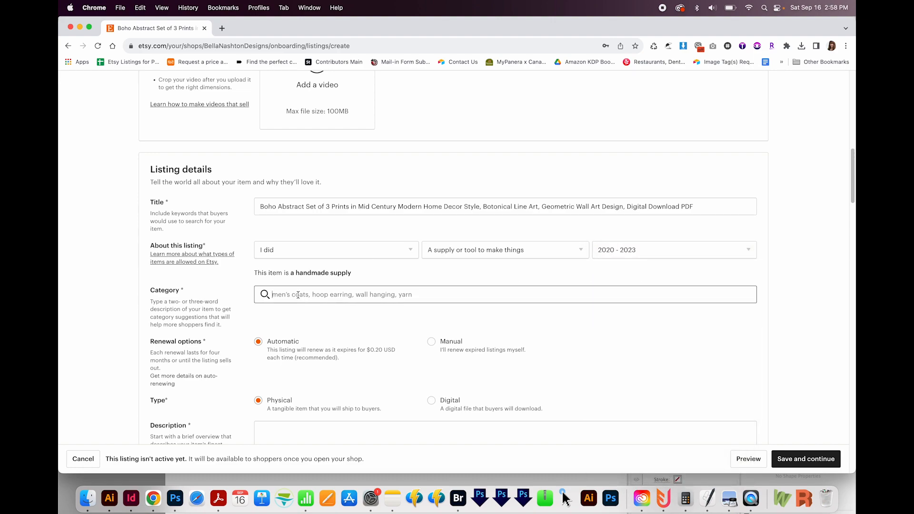
{"action": "type", "text": "wall a"}
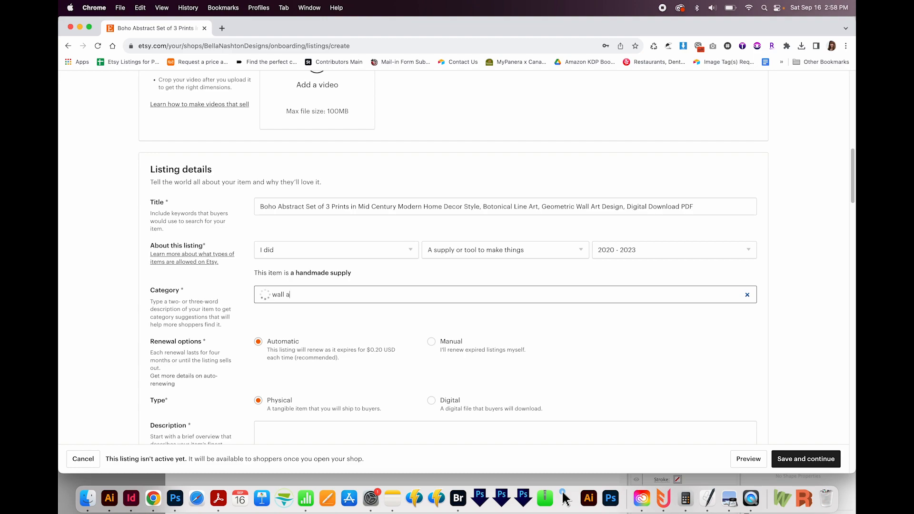
{"action": "type", "text": "rt"}
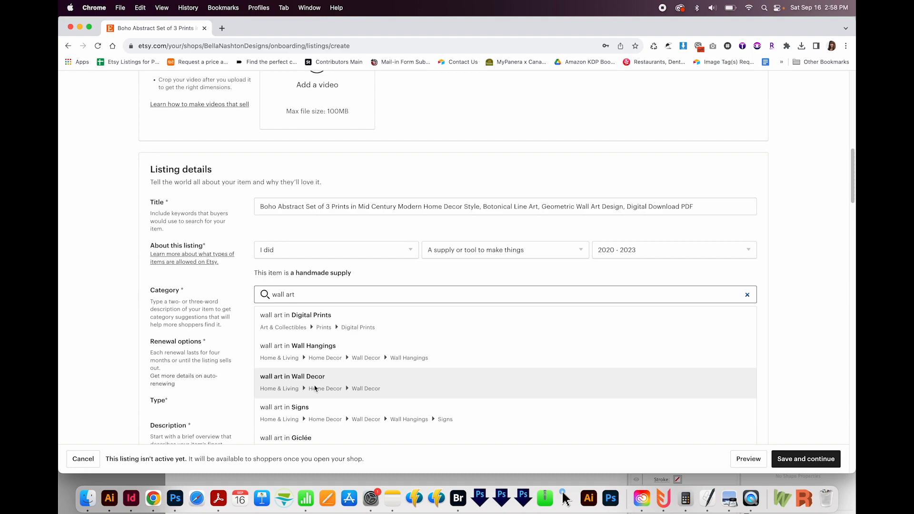
{"action": "left_click", "coordinate": [329, 327]}
Step: Set the listing's primary color to Rose gold
{"action": "scroll", "coordinate": [326, 269], "scroll_direction": "down", "scroll_amount": 3}
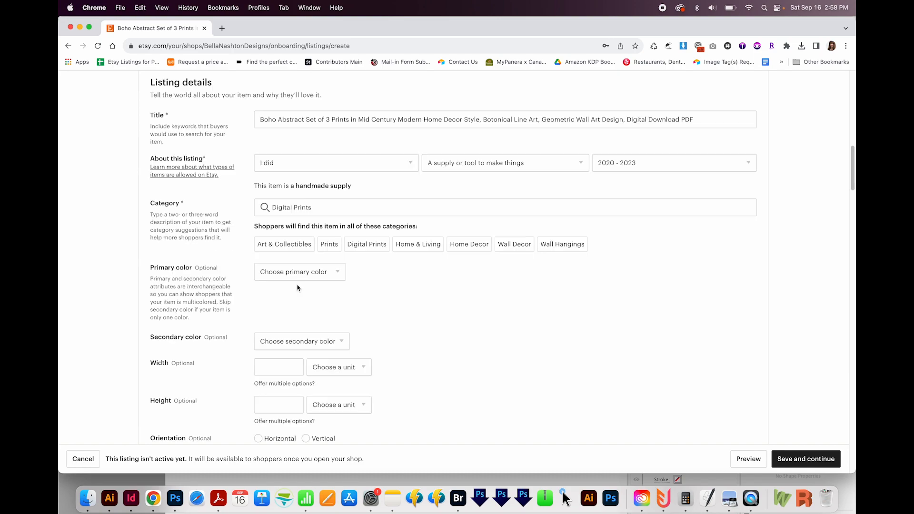
{"action": "left_click", "coordinate": [308, 272]}
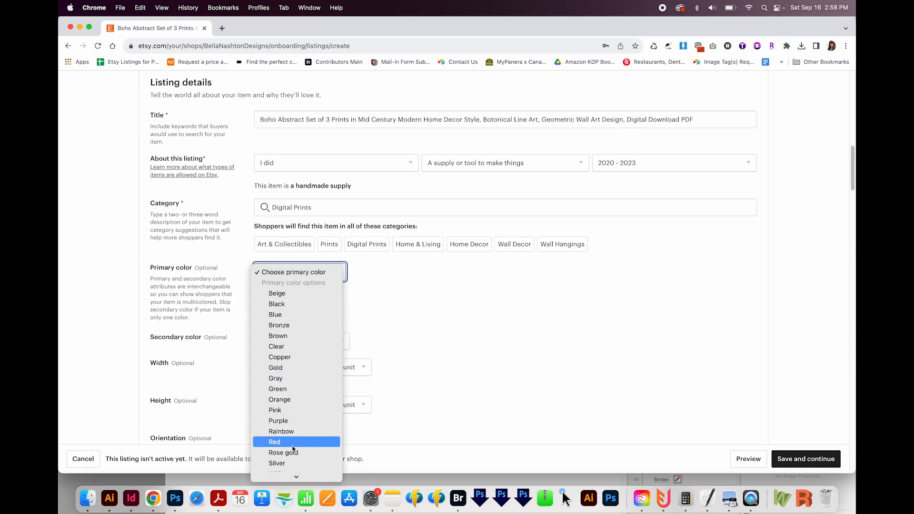
{"action": "scroll", "coordinate": [526, 262], "scroll_direction": "up", "scroll_amount": 6}
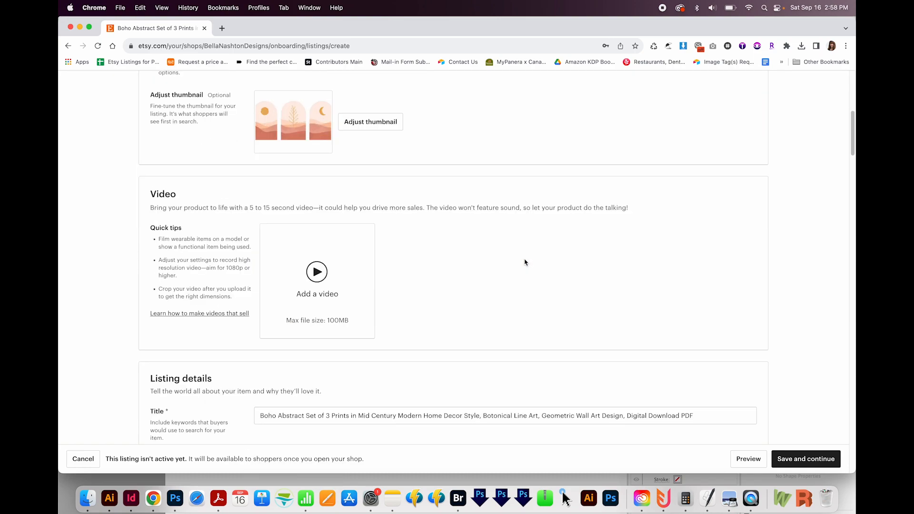
{"action": "scroll", "coordinate": [525, 262], "scroll_direction": "down", "scroll_amount": 10}
{"action": "scroll", "coordinate": [524, 261], "scroll_direction": "up", "scroll_amount": 4}
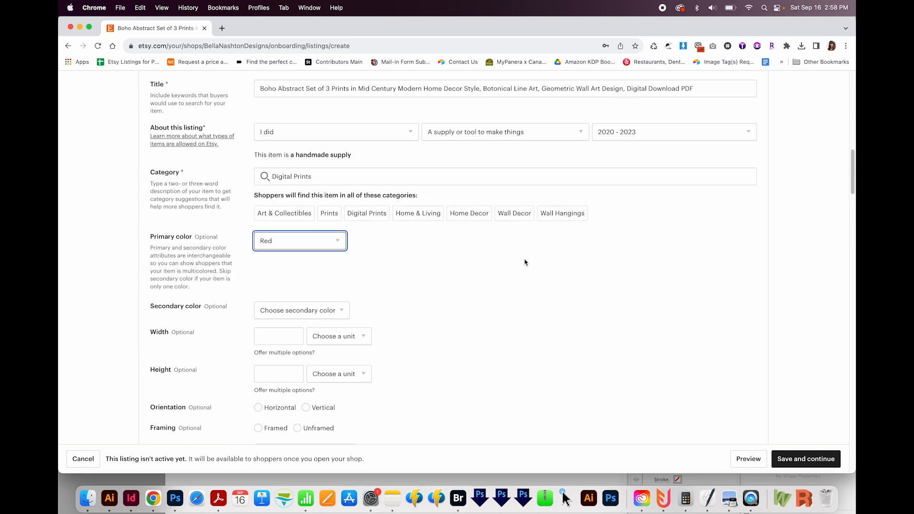
{"action": "left_click", "coordinate": [310, 228]}
{"action": "left_click", "coordinate": [307, 235]}
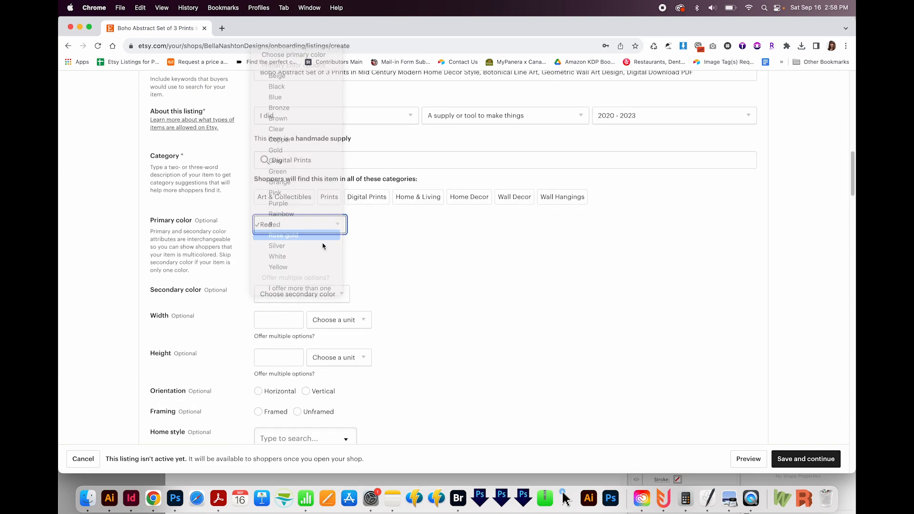
Step: Set the listing's secondary color to Yellow
{"action": "left_click", "coordinate": [290, 294]}
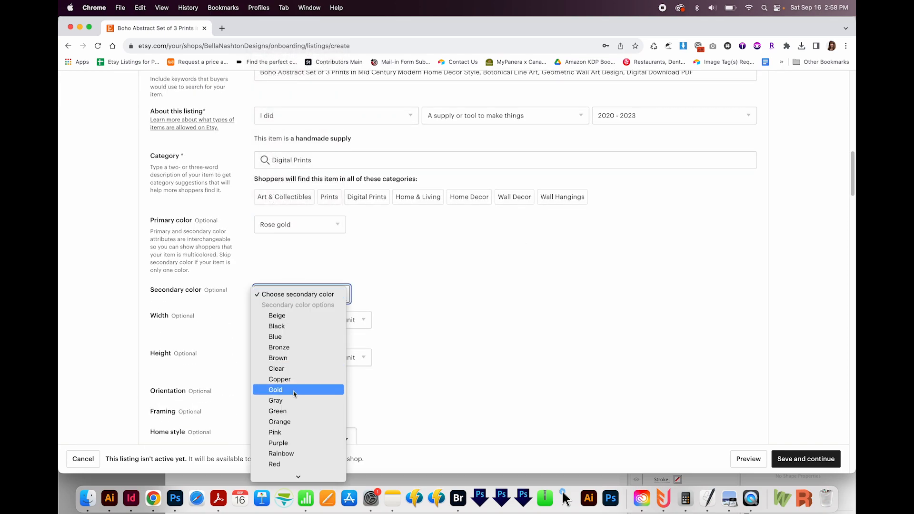
{"action": "scroll", "coordinate": [302, 420], "scroll_direction": "down", "scroll_amount": 3}
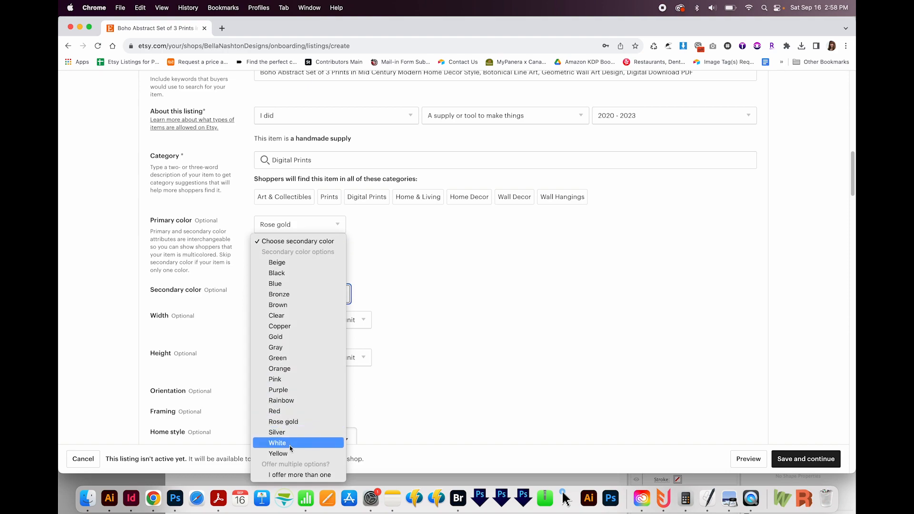
{"action": "left_click", "coordinate": [289, 453]}
{"action": "scroll", "coordinate": [426, 347], "scroll_direction": "up", "scroll_amount": 4}
{"action": "scroll", "coordinate": [306, 357], "scroll_direction": "down", "scroll_amount": 4}
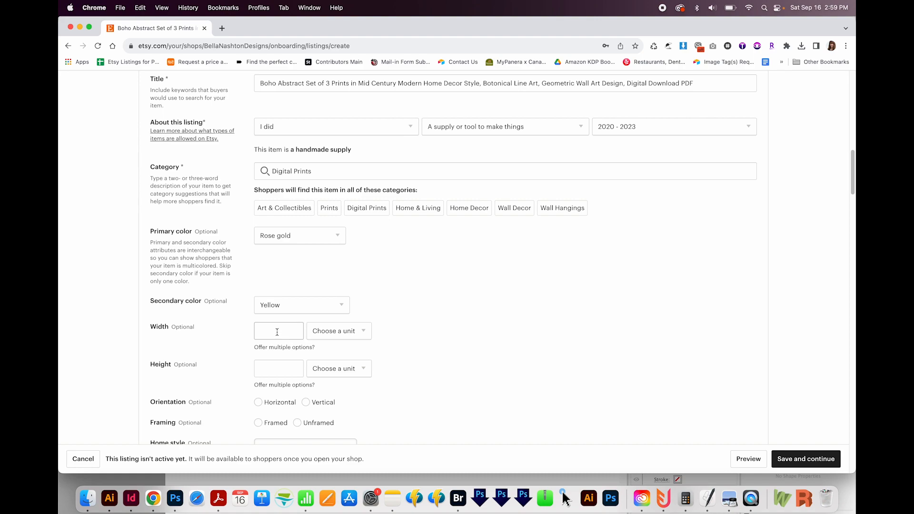
Step: Mark both the width and the height as offered in more than one option
{"action": "left_click", "coordinate": [281, 349]}
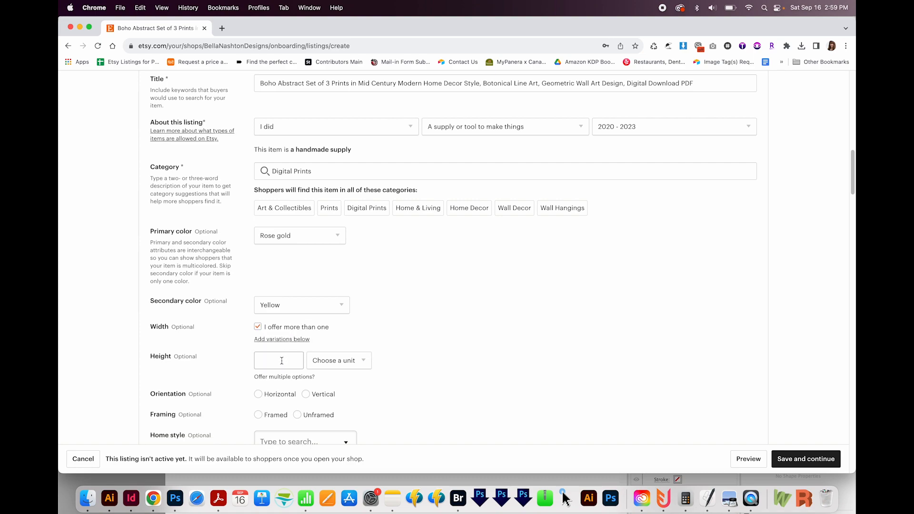
{"action": "left_click", "coordinate": [283, 376]}
{"action": "scroll", "coordinate": [234, 367], "scroll_direction": "down", "scroll_amount": 2}
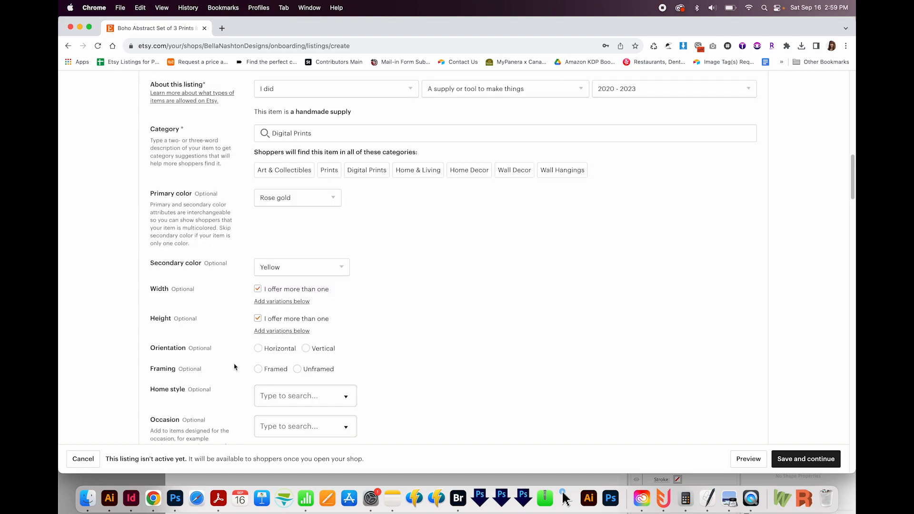
Step: Set the prints' orientation to Vertical, framing to Unframed and home style to Art nouveau
{"action": "left_click", "coordinate": [307, 349]}
{"action": "left_click", "coordinate": [298, 370]}
{"action": "scroll", "coordinate": [405, 378], "scroll_direction": "down", "scroll_amount": 5}
{"action": "left_click", "coordinate": [301, 237]}
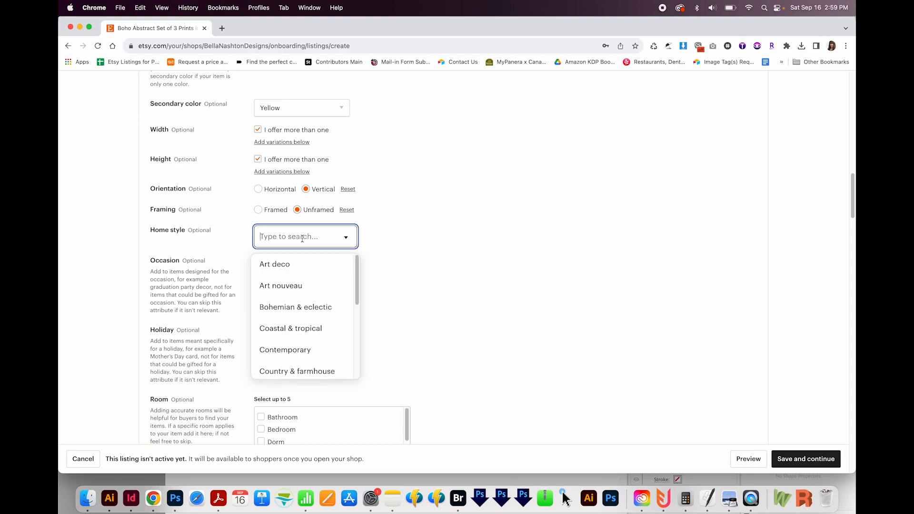
{"action": "left_click", "coordinate": [300, 285]}
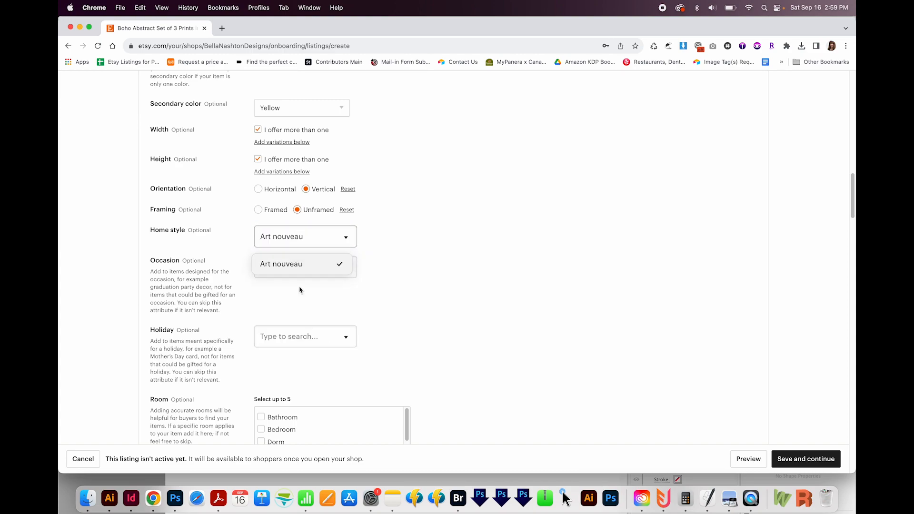
Step: Look through the available occasion and holiday options without choosing any
{"action": "left_click", "coordinate": [346, 268]}
{"action": "left_click_drag", "start_coordinate": [352, 304], "coordinate": [332, 398]}
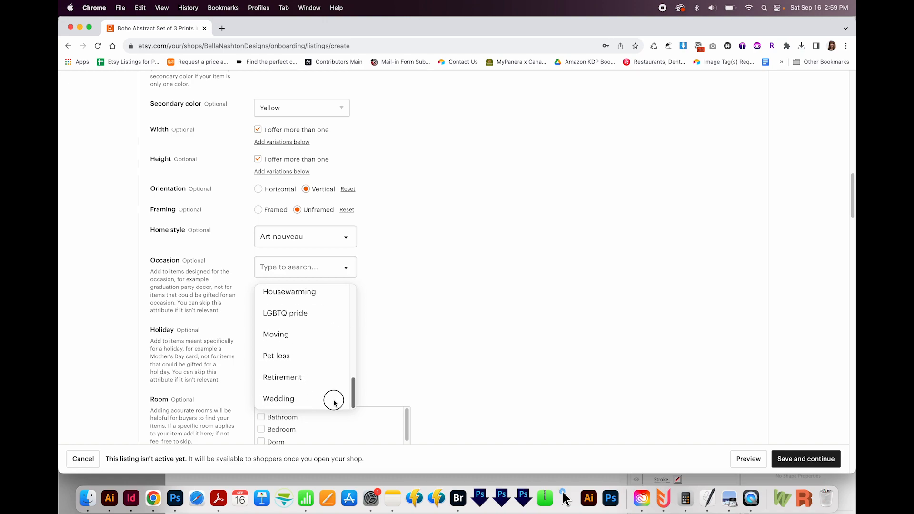
{"action": "left_click", "coordinate": [401, 365]}
{"action": "left_click", "coordinate": [331, 339]}
{"action": "scroll", "coordinate": [387, 349], "scroll_direction": "down", "scroll_amount": 1}
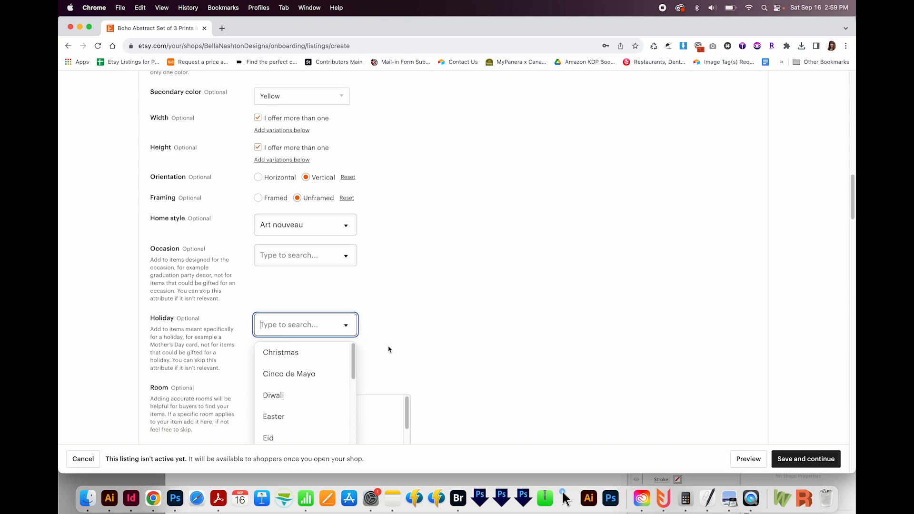
Step: Select Bedroom and Living room as the rooms the wall art suits
{"action": "scroll", "coordinate": [413, 348], "scroll_direction": "up", "scroll_amount": 5}
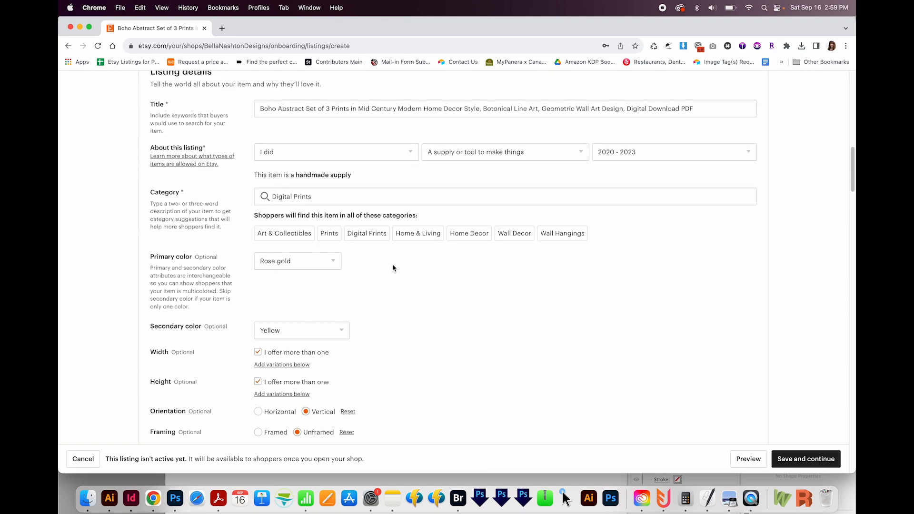
{"action": "scroll", "coordinate": [361, 266], "scroll_direction": "down", "scroll_amount": 1}
{"action": "scroll", "coordinate": [418, 330], "scroll_direction": "down", "scroll_amount": 6}
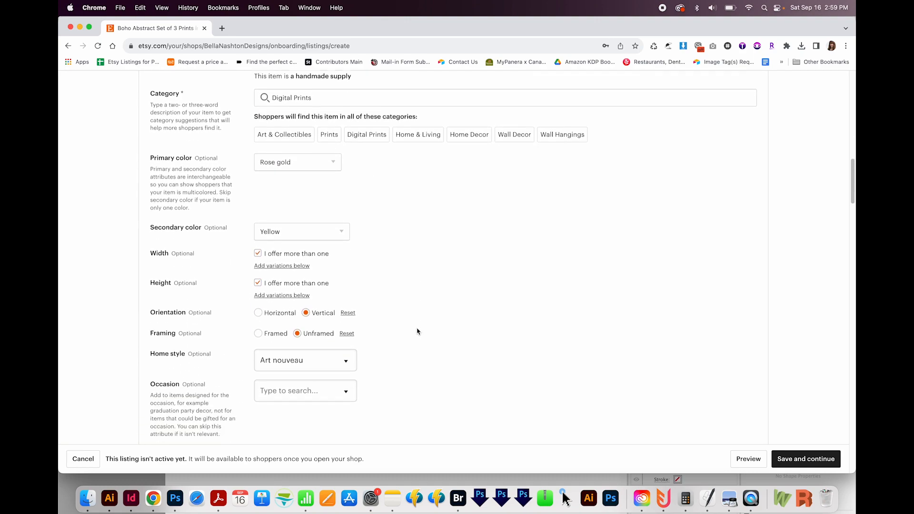
{"action": "scroll", "coordinate": [418, 366], "scroll_direction": "down", "scroll_amount": 3}
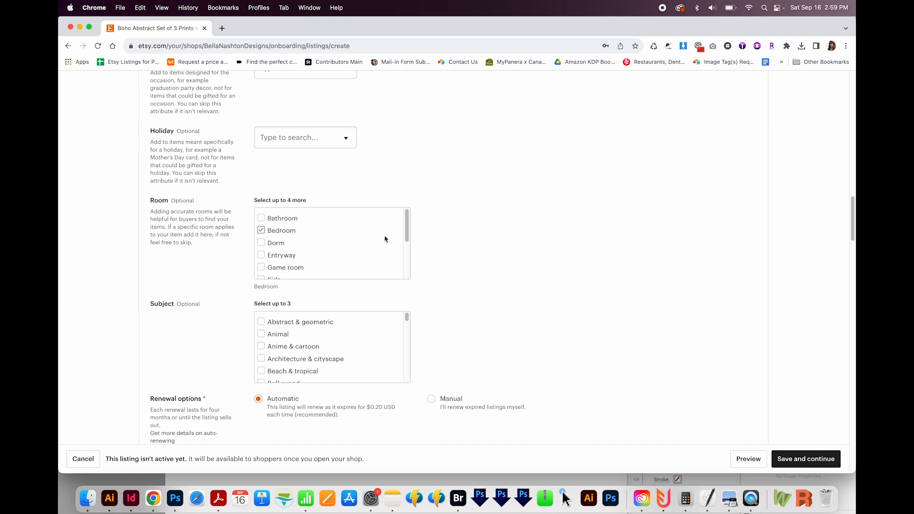
{"action": "left_click_drag", "start_coordinate": [406, 230], "coordinate": [387, 264]}
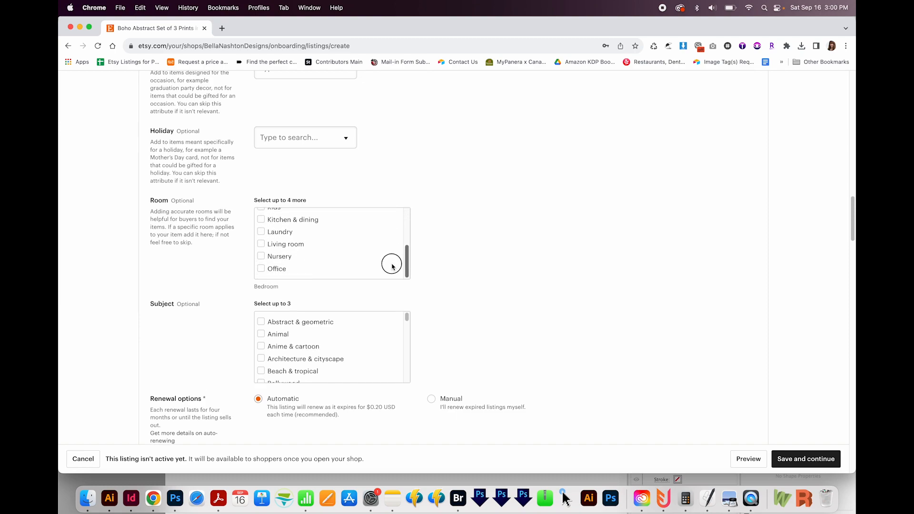
{"action": "left_click", "coordinate": [261, 244]}
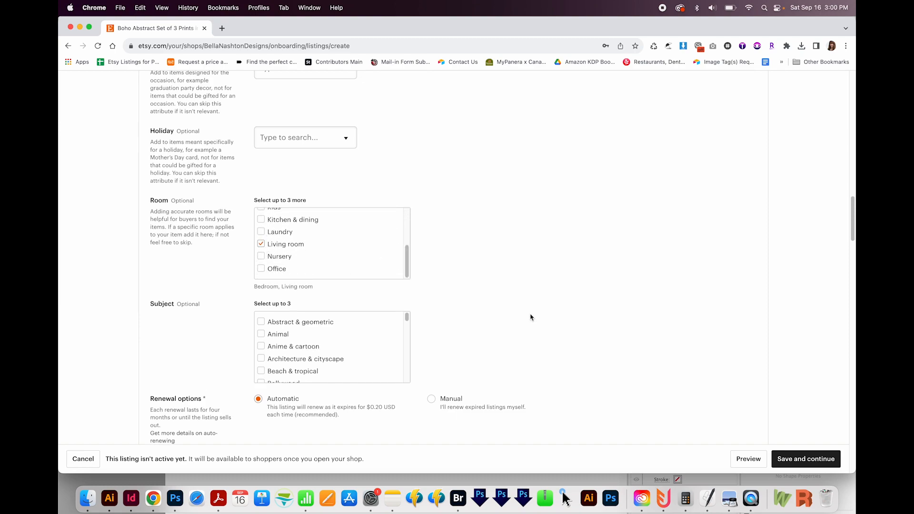
Step: Select Abstract & geometric and Landscape & scenery as the artwork's subjects
{"action": "left_click", "coordinate": [261, 322]}
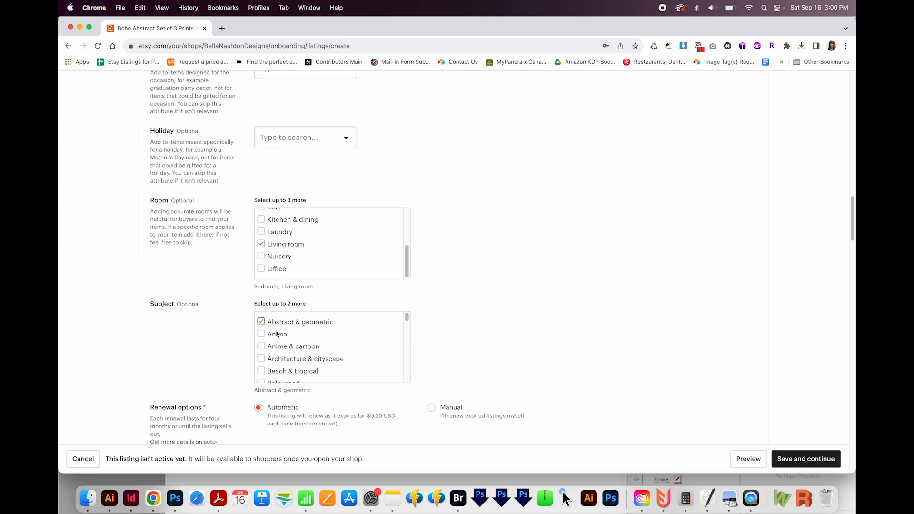
{"action": "left_click_drag", "start_coordinate": [406, 319], "coordinate": [391, 343]}
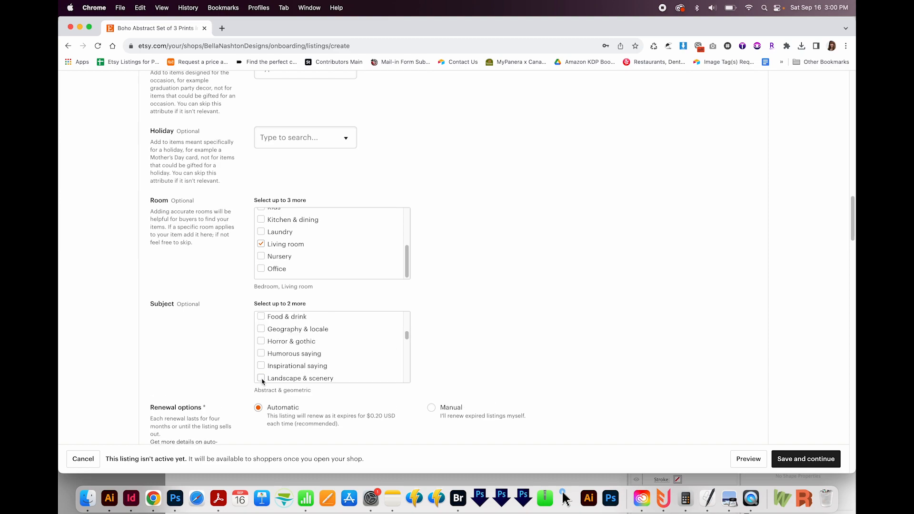
{"action": "left_click", "coordinate": [261, 378]}
Step: Set the listing's renewal option to Manual and its type to Digital
{"action": "scroll", "coordinate": [452, 378], "scroll_direction": "down", "scroll_amount": 3}
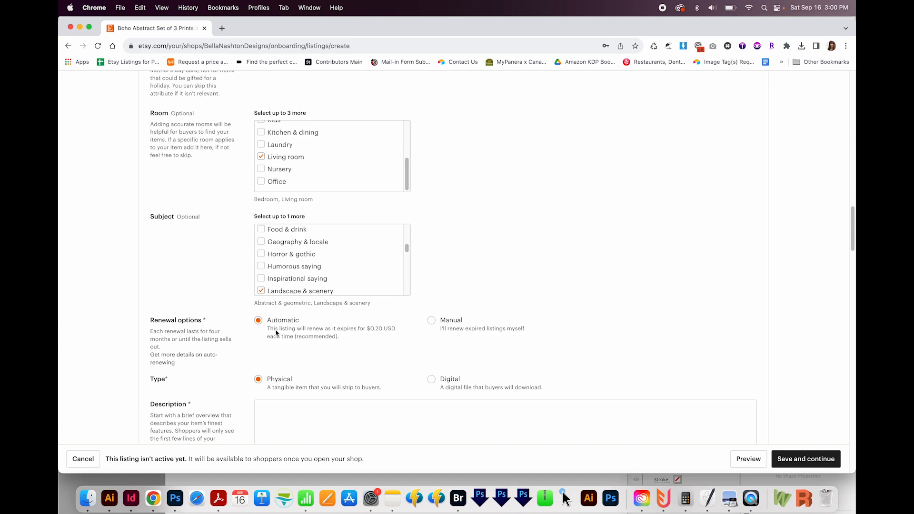
{"action": "left_click_drag", "start_coordinate": [151, 332], "coordinate": [172, 348]}
{"action": "left_click", "coordinate": [189, 347]}
{"action": "left_click", "coordinate": [431, 320]}
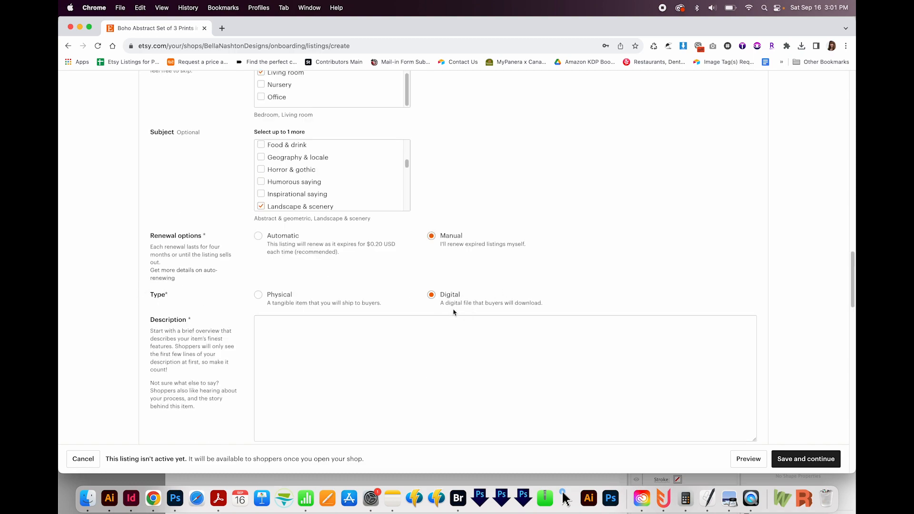
Step: Paste the prepared text beginning "Transform your space with our Boho Abstract Set of 3 Prints" as the listing description
{"action": "scroll", "coordinate": [428, 328], "scroll_direction": "down", "scroll_amount": 3}
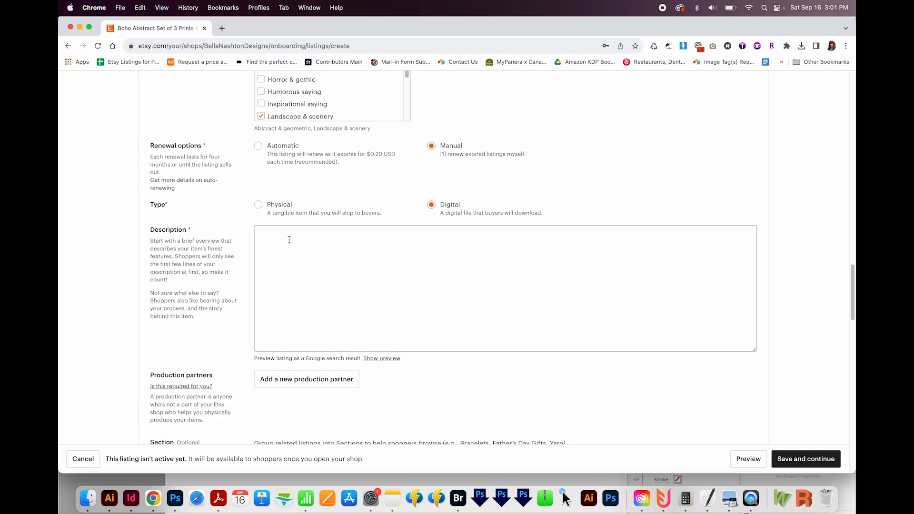
{"action": "left_click", "coordinate": [290, 240]}
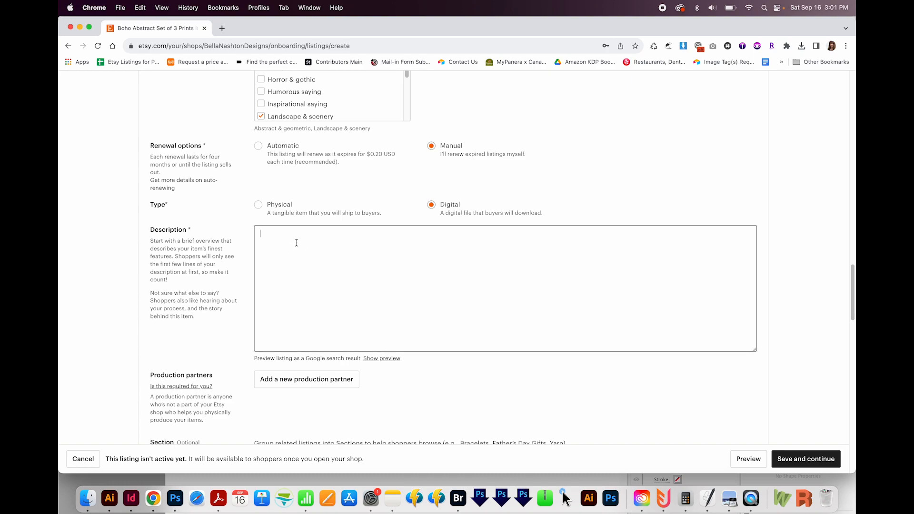
{"action": "type", "text": "Transform your space with our Boho Abstract Set of 3 Prints - a stunning addition to your home or office decor. Instantly elevate your surroundings with these digital artworks.  PLEASE NOTE: This is a digital product, and you will not receive a physical item. The purchase is for personal use only, and all copyrights belong to this shop. Reproduction or resale, whether digitally or in print, is strictly prohibited. No refunds are available once the digital files are downloaded.  INSTANT ACCESS: After your purchase, you can download your files immediately. Additionally, an email containing a download link will be sent to you. Unzip the files on your computer to access the artwork.  INCLUDED FILES: You will receive 1 .zip file containing 9 high-resolution PDF files at 300 DPI. File Sizes (Inches): 4x5, 8x10, 12x15  HOW TO PRINT: You have several options to bring your digital art to life:  • Print it at home using a color printer on quality paper. • Visit a local office supply or stationery store for professional printing services. • Seek professional printing at a local print or art supply store. • Utilize online printing services.  If you have any questions or special requests, feel free to reach out. We're here to help!  Thank you so much for considering our artwork to enhance your space!"}
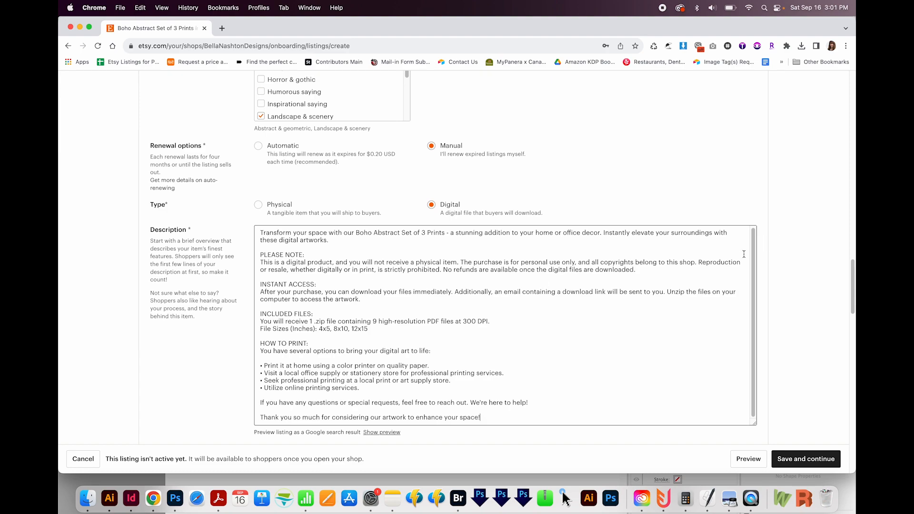
{"action": "left_click_drag", "start_coordinate": [752, 239], "coordinate": [751, 190]}
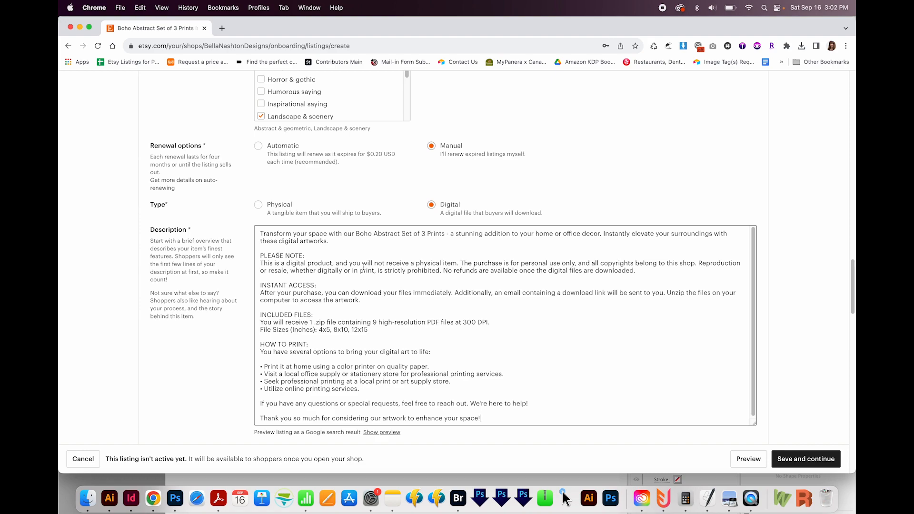
Step: Review the description's introduction, digital product note, instant access, included files and sizes, and printing sections
{"action": "left_click_drag", "start_coordinate": [337, 243], "coordinate": [229, 237]}
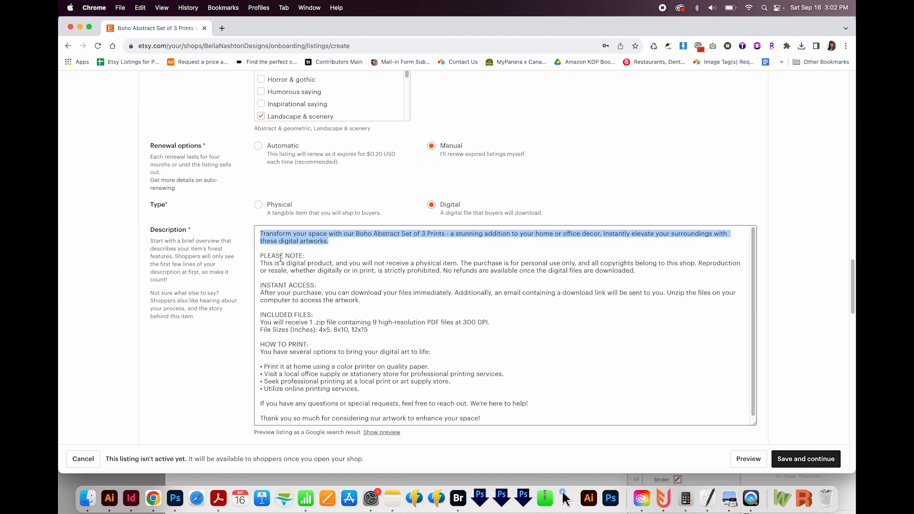
{"action": "left_click_drag", "start_coordinate": [259, 257], "coordinate": [358, 254]}
{"action": "left_click", "coordinate": [341, 263]}
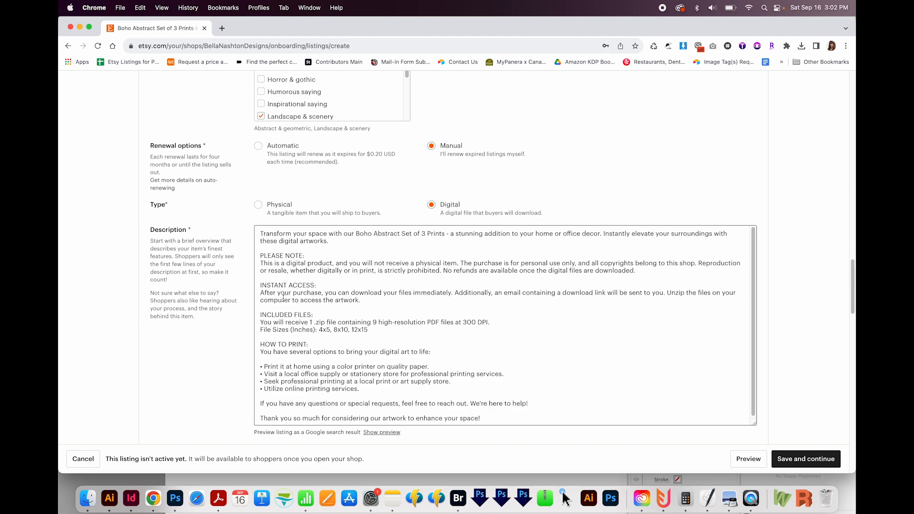
{"action": "left_click_drag", "start_coordinate": [270, 285], "coordinate": [348, 302]}
{"action": "left_click_drag", "start_coordinate": [267, 314], "coordinate": [288, 315]}
{"action": "left_click_drag", "start_coordinate": [319, 330], "coordinate": [369, 329]}
{"action": "left_click", "coordinate": [408, 341]}
{"action": "left_click_drag", "start_coordinate": [330, 329], "coordinate": [319, 330]}
{"action": "left_click_drag", "start_coordinate": [260, 344], "coordinate": [324, 344]}
{"action": "left_click", "coordinate": [324, 344]}
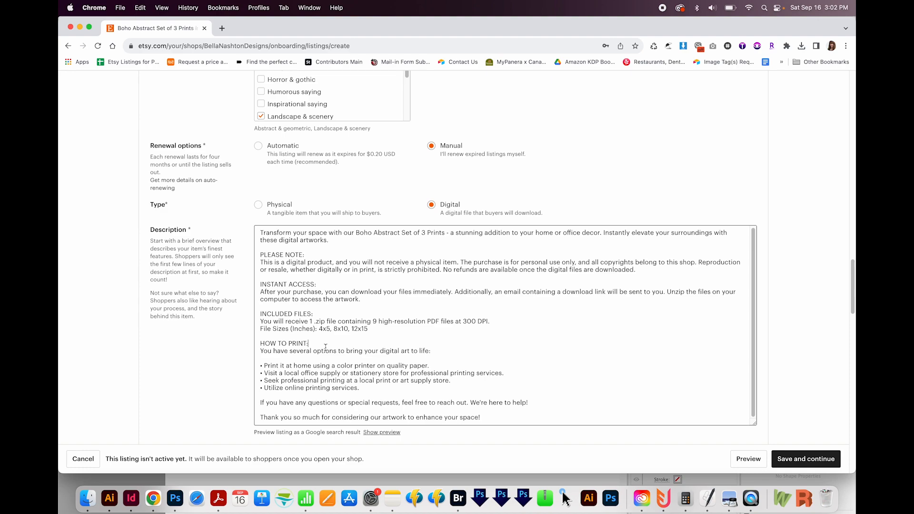
Step: Add the tags wall art, boho, living room, digital download, terra cotta, red and yellow to the listing
{"action": "scroll", "coordinate": [509, 345], "scroll_direction": "down", "scroll_amount": 3}
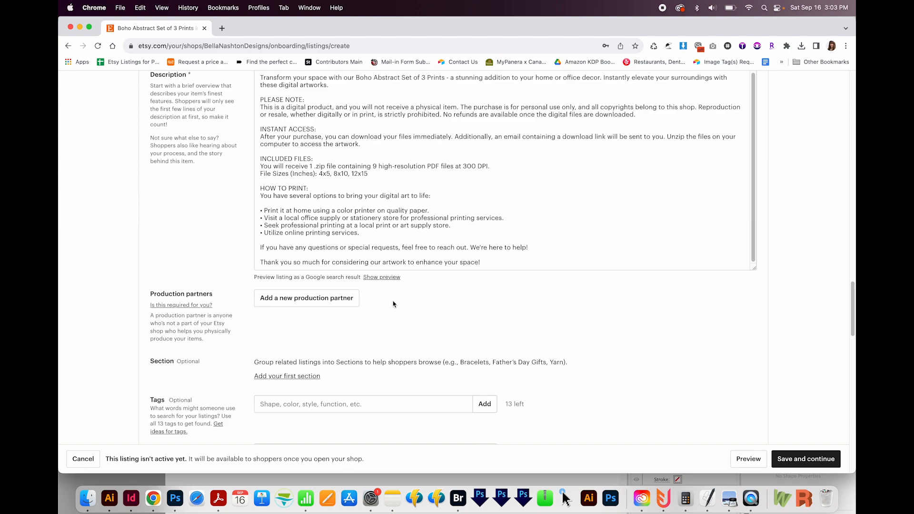
{"action": "scroll", "coordinate": [434, 304], "scroll_direction": "down", "scroll_amount": 5}
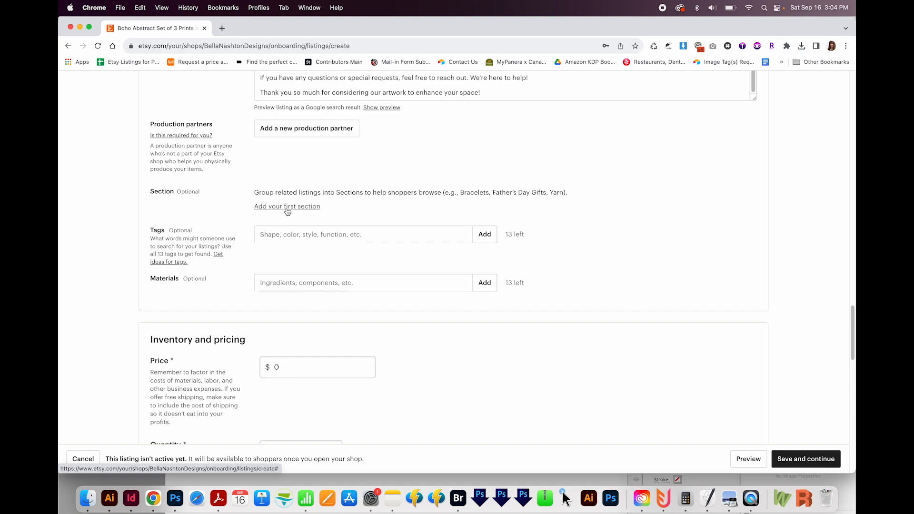
{"action": "scroll", "coordinate": [341, 271], "scroll_direction": "up", "scroll_amount": 2}
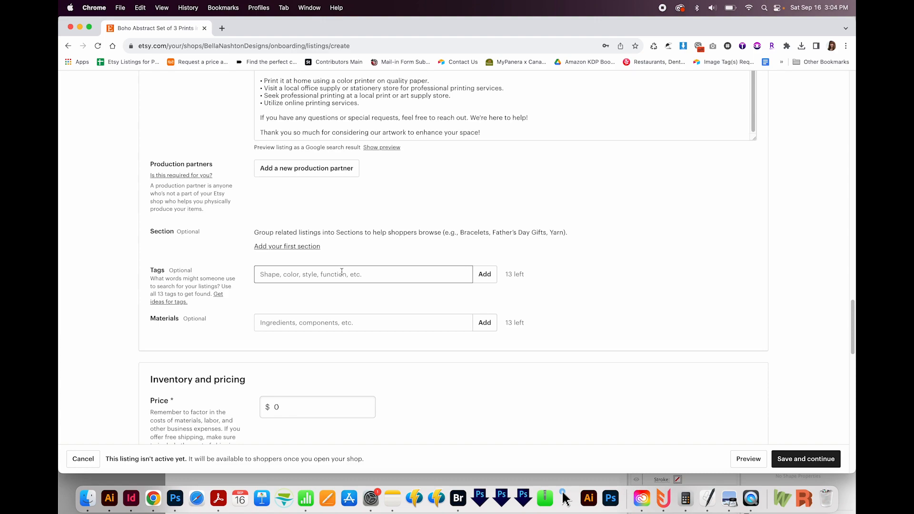
{"action": "type", "text": "wall art, boho, living room, digital download,"}
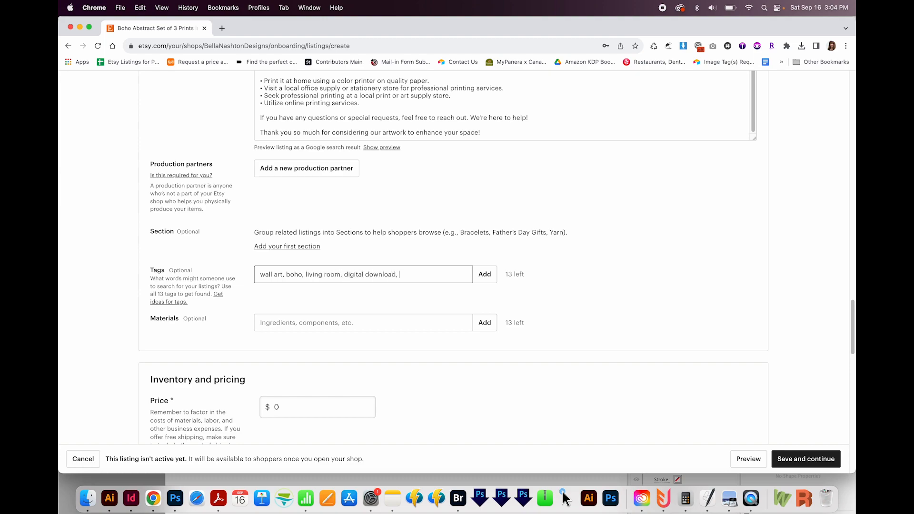
{"action": "type", "text": " terra cotta, red, yellow,"}
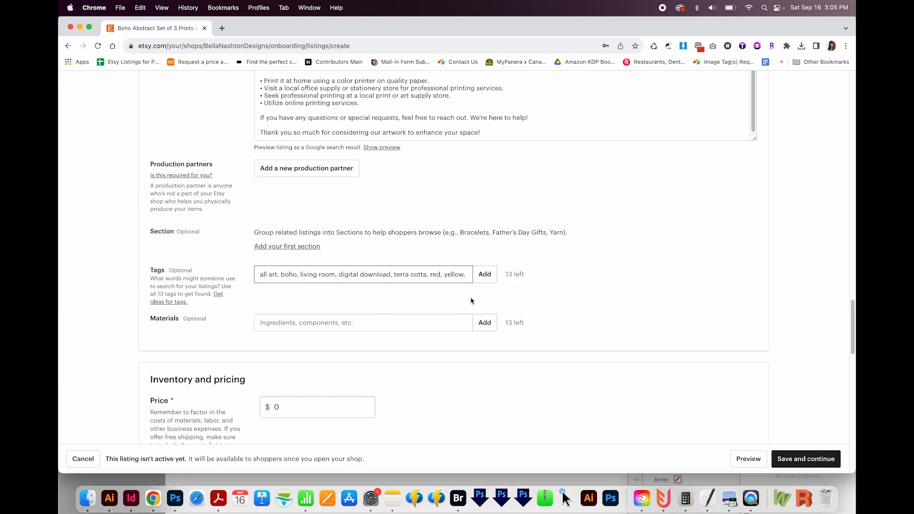
{"action": "left_click", "coordinate": [485, 274]}
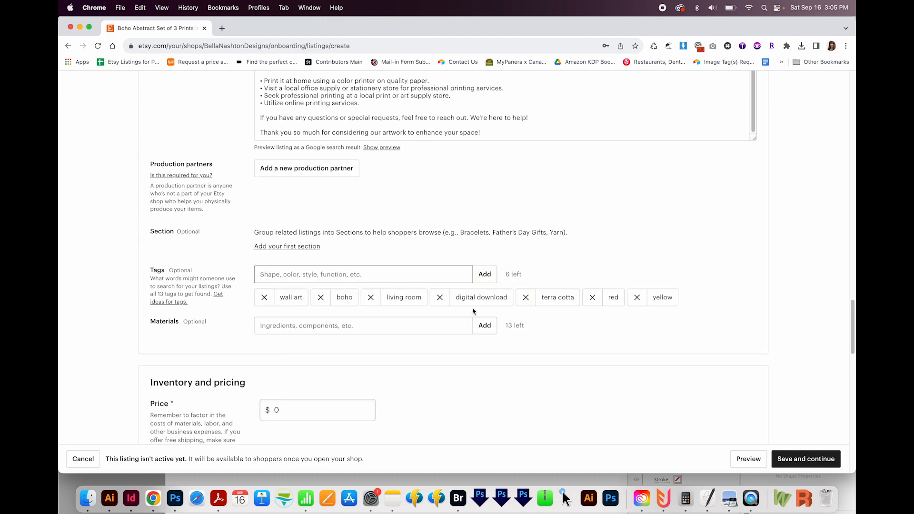
Step: Add PDF, Adobe Illustrator, Procreate and Photoshop as the listing's materials
{"action": "left_click", "coordinate": [301, 328]}
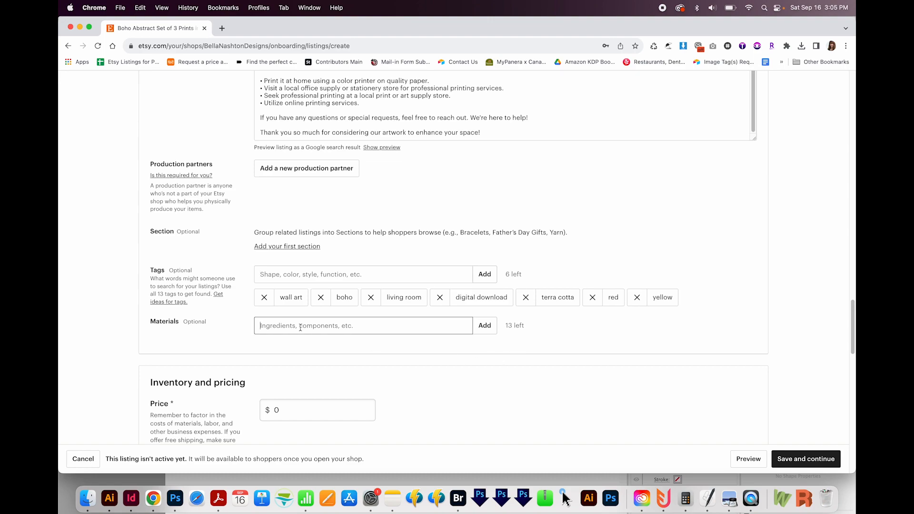
{"action": "type", "text": "PDF, Adobe Illustarottor, Procreate, Photoshop"}
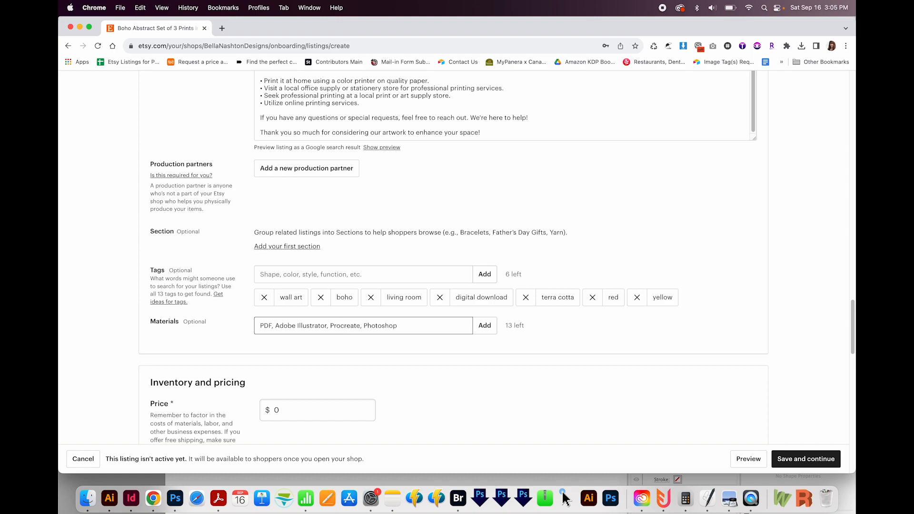
{"action": "left_click", "coordinate": [485, 327]}
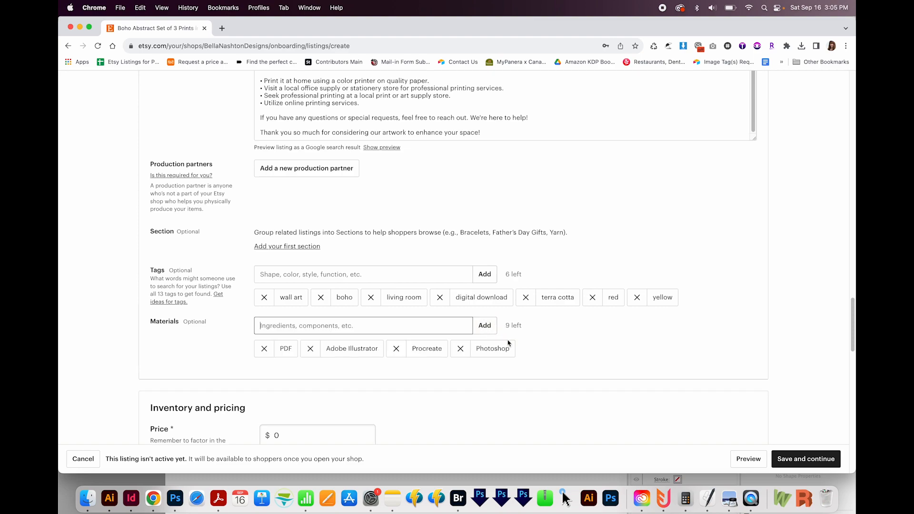
Step: Set the listing's price to $4.25 and its quantity to 999
{"action": "scroll", "coordinate": [495, 347], "scroll_direction": "down", "scroll_amount": 3}
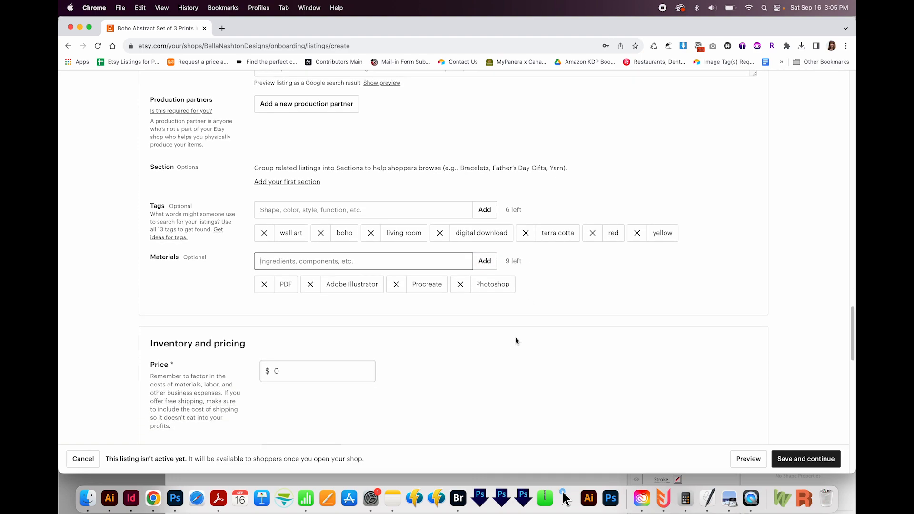
{"action": "left_click", "coordinate": [328, 310]}
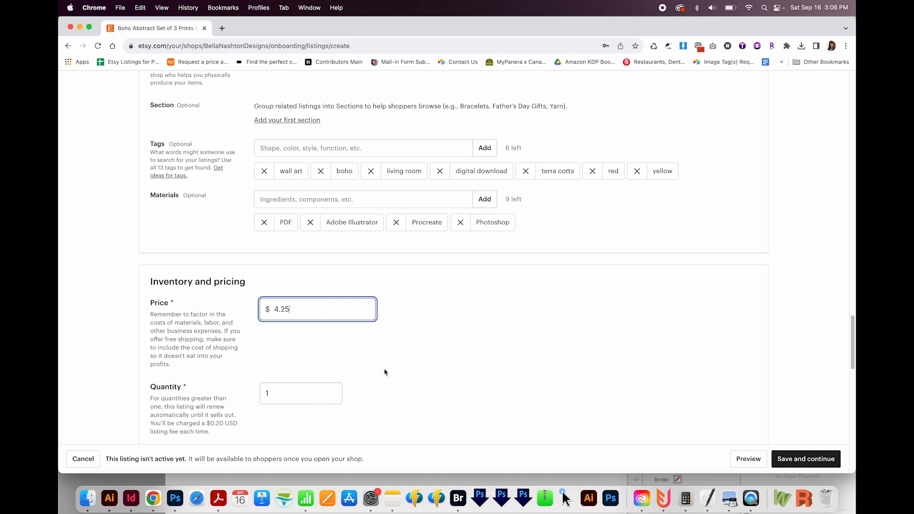
{"action": "key", "text": "Tab"}
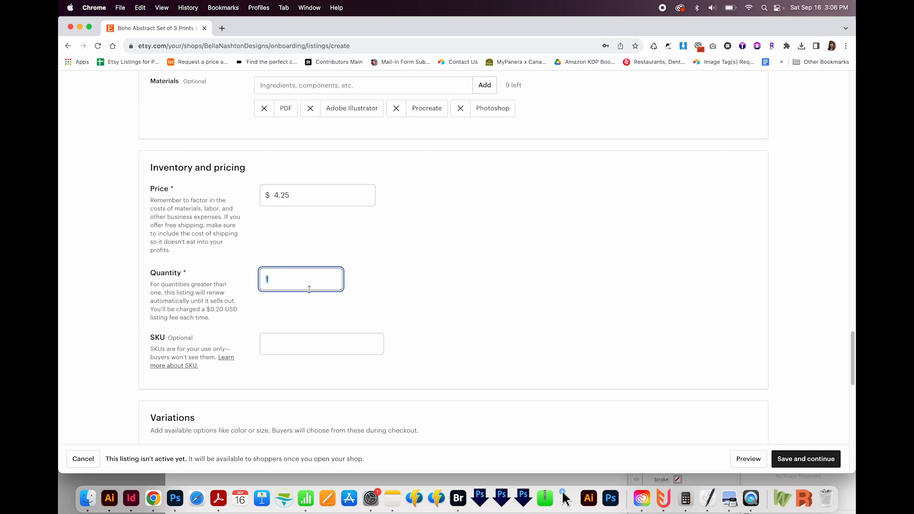
{"action": "type", "text": "1000"}
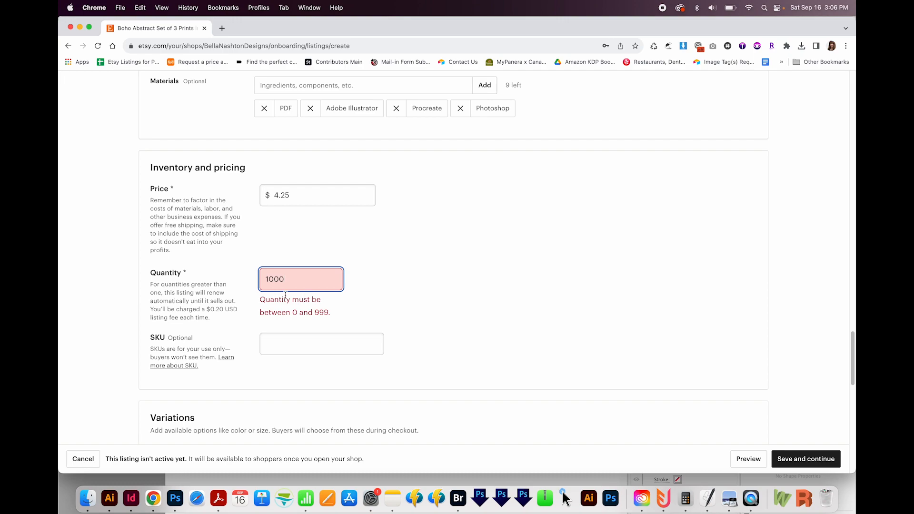
{"action": "left_click_drag", "start_coordinate": [296, 279], "coordinate": [241, 274]}
{"action": "type", "text": "9999"}
{"action": "key", "text": "BackSpace"}
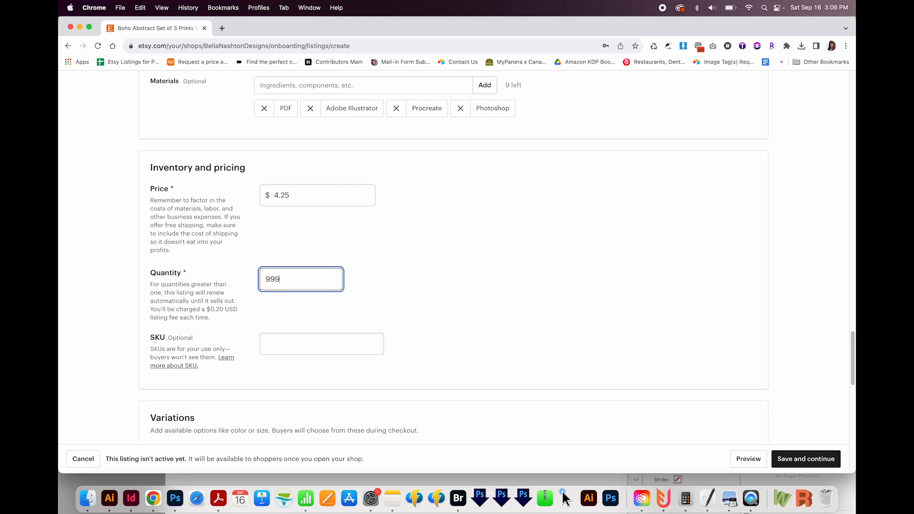
Step: Examine the optional SKU field and the requirements in the Variations section
{"action": "left_click", "coordinate": [283, 344]}
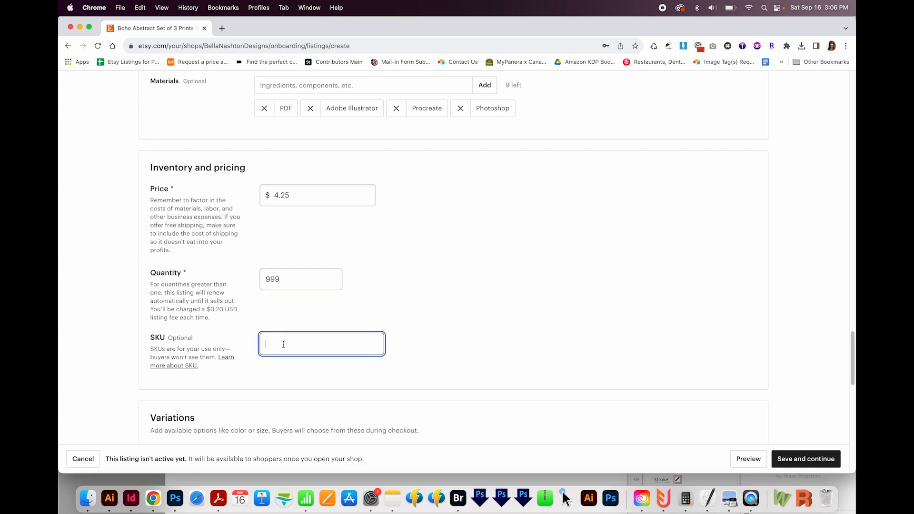
{"action": "double_click", "coordinate": [157, 338]}
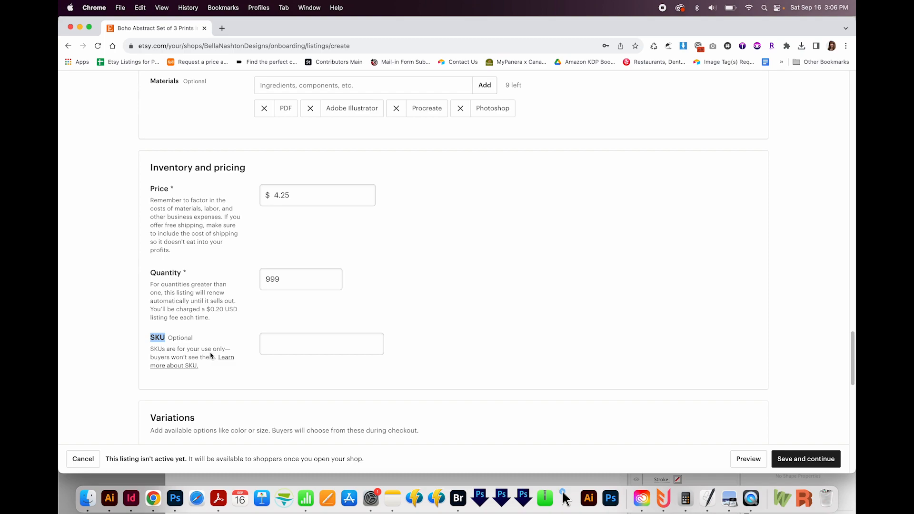
{"action": "scroll", "coordinate": [310, 359], "scroll_direction": "down", "scroll_amount": 3}
{"action": "left_click", "coordinate": [318, 200]}
{"action": "left_click", "coordinate": [458, 205]}
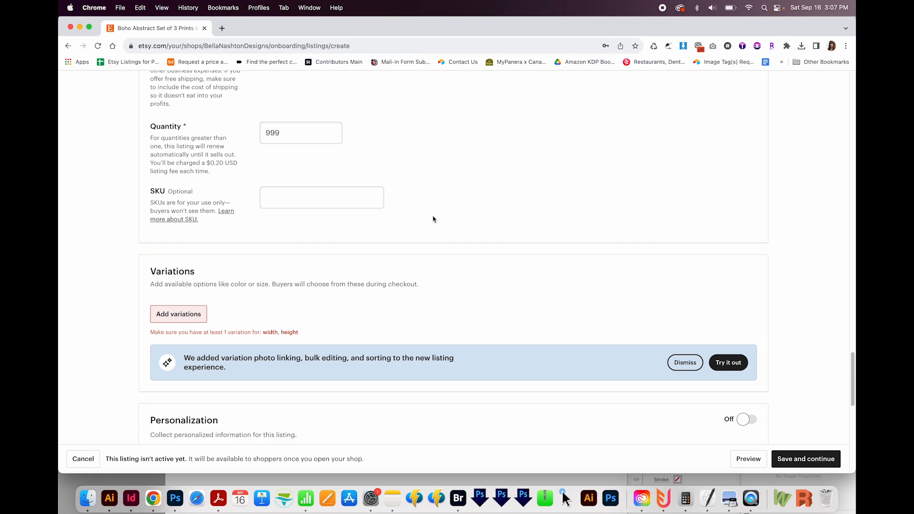
{"action": "scroll", "coordinate": [223, 269], "scroll_direction": "down", "scroll_amount": 1}
{"action": "left_click_drag", "start_coordinate": [152, 253], "coordinate": [263, 249]}
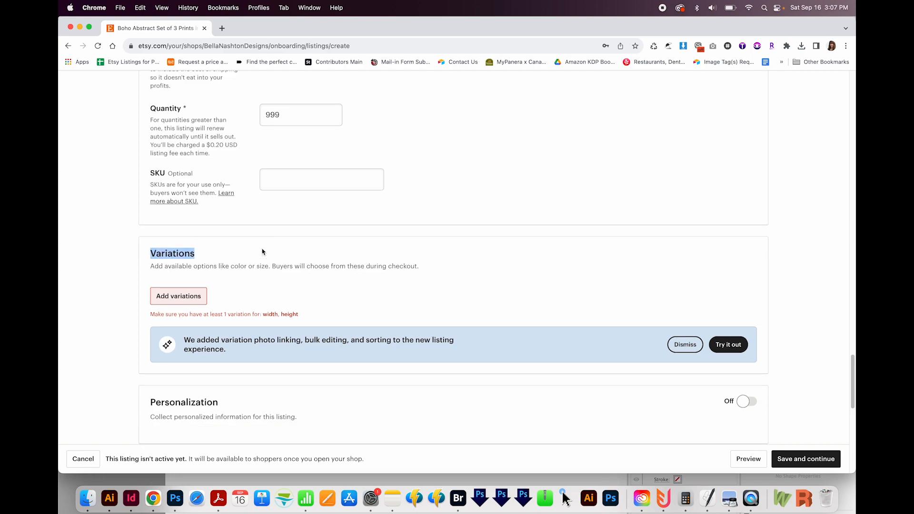
{"action": "left_click", "coordinate": [256, 249]}
{"action": "scroll", "coordinate": [243, 275], "scroll_direction": "down", "scroll_amount": 1}
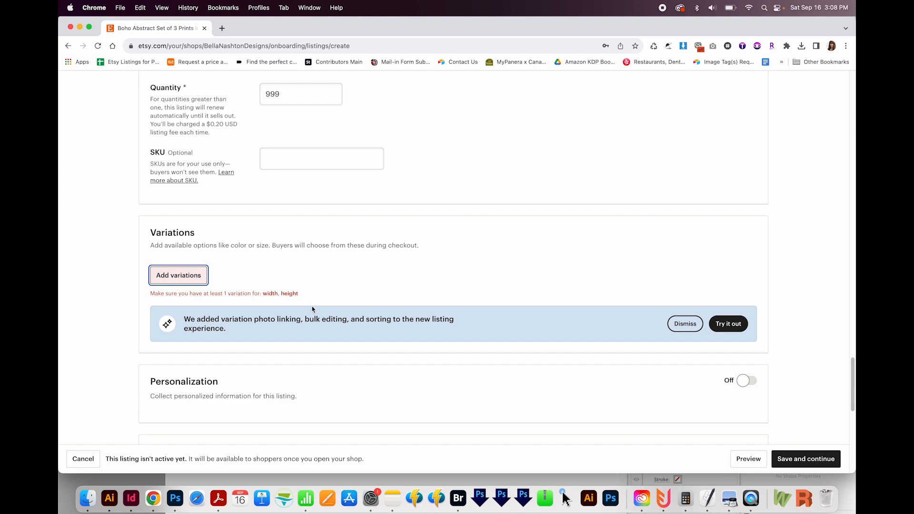
Step: Find the width attribute, turn off "I offer more than one" for width and height, and set both units to Inches
{"action": "scroll", "coordinate": [377, 300], "scroll_direction": "up", "scroll_amount": 10}
{"action": "scroll", "coordinate": [377, 300], "scroll_direction": "up", "scroll_amount": 7}
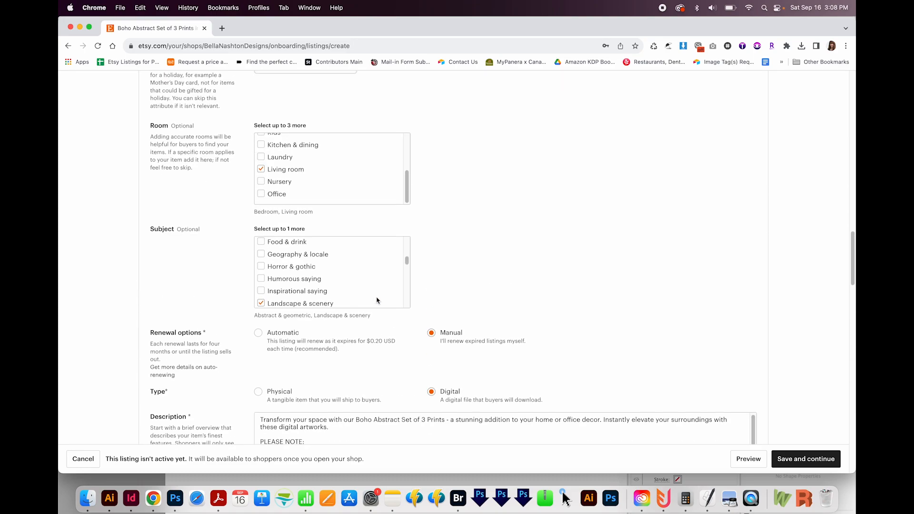
{"action": "key", "text": "super+f"}
{"action": "type", "text": "width"}
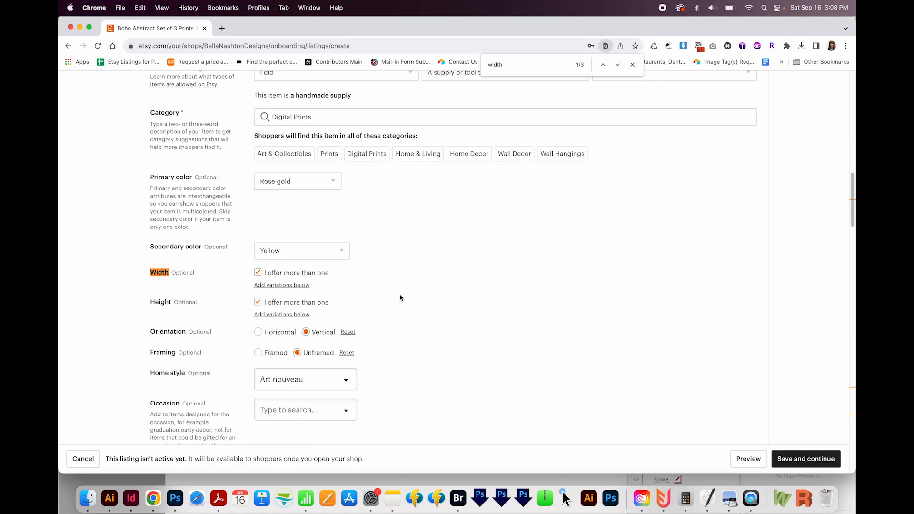
{"action": "left_click", "coordinate": [258, 272]}
{"action": "left_click", "coordinate": [258, 308]}
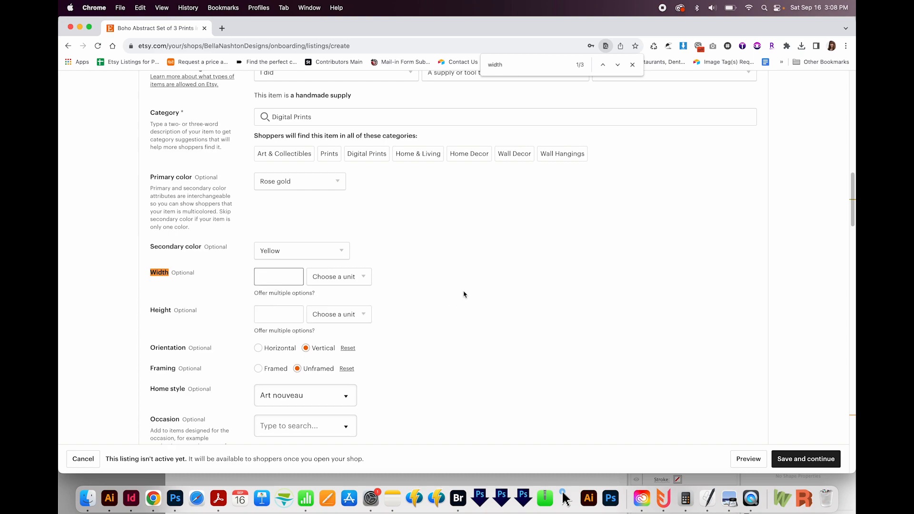
{"action": "left_click", "coordinate": [338, 276]}
{"action": "left_click", "coordinate": [339, 318]}
{"action": "left_click", "coordinate": [339, 314]}
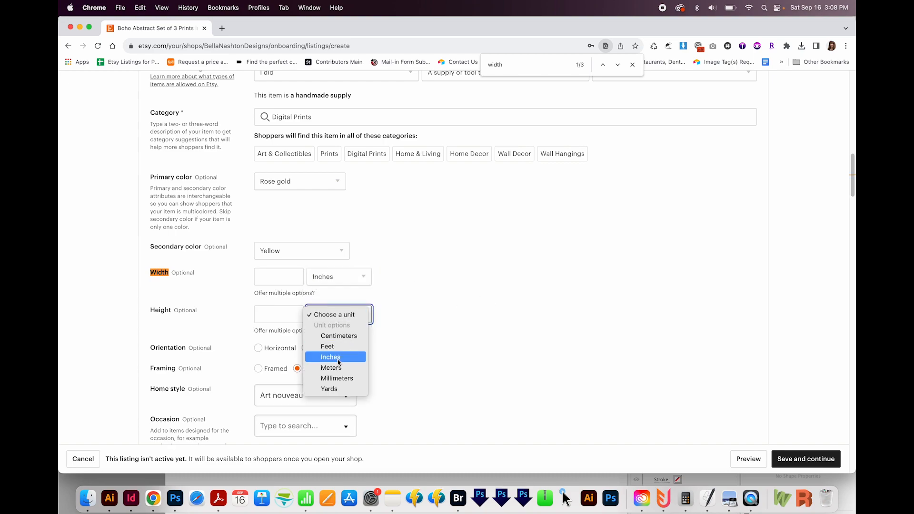
{"action": "left_click", "coordinate": [336, 357]}
Step: Look up the largest print size under the included files in the listing description
{"action": "scroll", "coordinate": [453, 328], "scroll_direction": "up", "scroll_amount": 5}
{"action": "scroll", "coordinate": [453, 327], "scroll_direction": "up", "scroll_amount": 5}
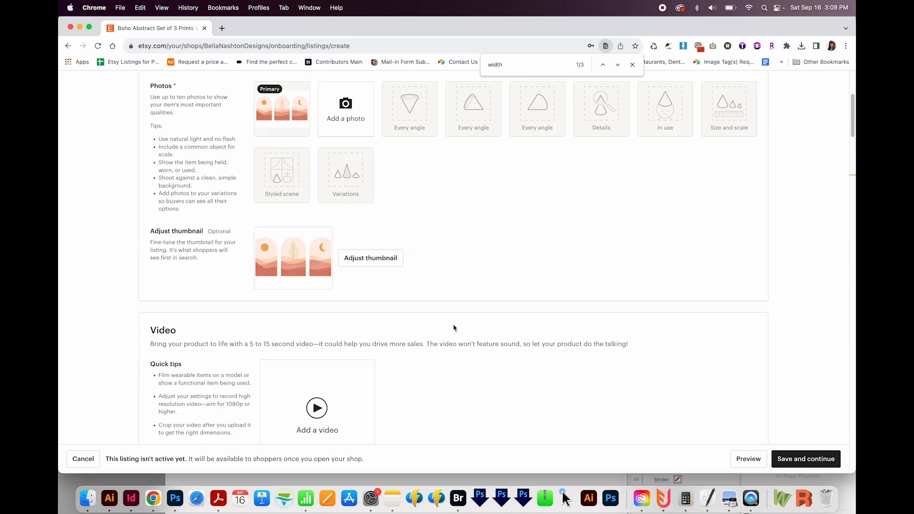
{"action": "scroll", "coordinate": [453, 327], "scroll_direction": "down", "scroll_amount": 10}
{"action": "scroll", "coordinate": [453, 327], "scroll_direction": "up", "scroll_amount": 6}
{"action": "scroll", "coordinate": [454, 324], "scroll_direction": "down", "scroll_amount": 6}
{"action": "scroll", "coordinate": [454, 324], "scroll_direction": "up", "scroll_amount": 5}
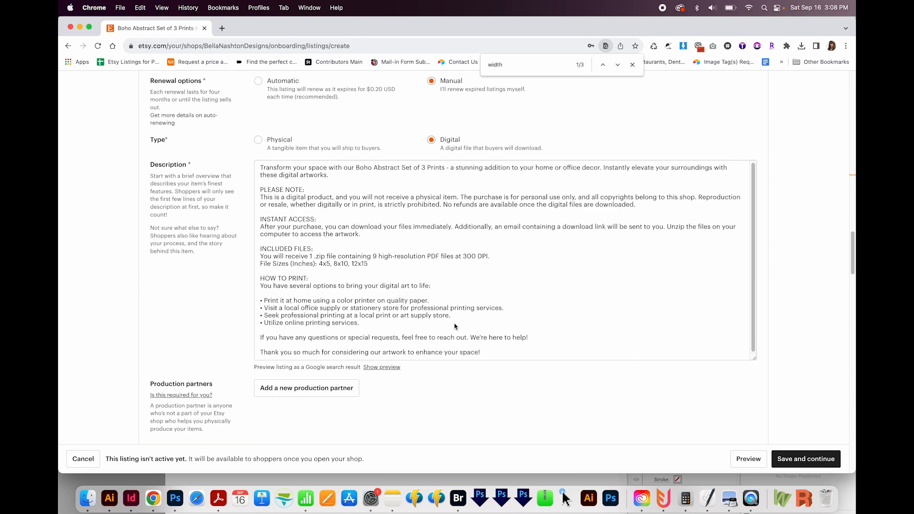
{"action": "left_click_drag", "start_coordinate": [353, 263], "coordinate": [371, 262]}
{"action": "left_click", "coordinate": [370, 262]}
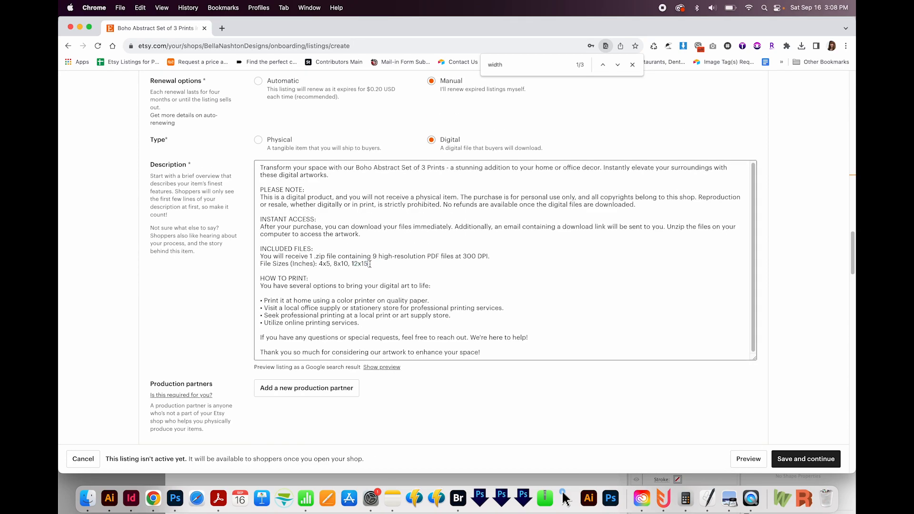
Step: Return to the size attributes and enter 12 inches for the width and 12 inches for the height
{"action": "key", "text": "super+f"}
{"action": "key", "text": "Return"}
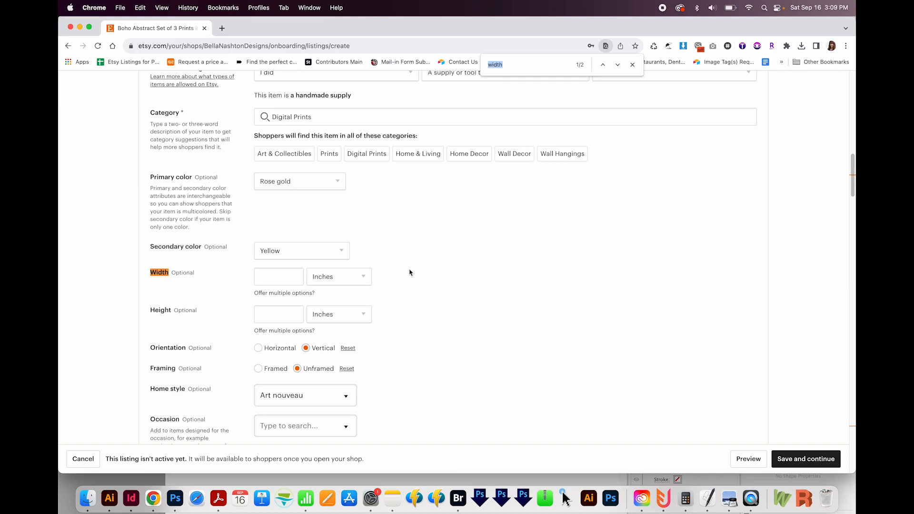
{"action": "left_click", "coordinate": [296, 274]}
{"action": "type", "text": "12"}
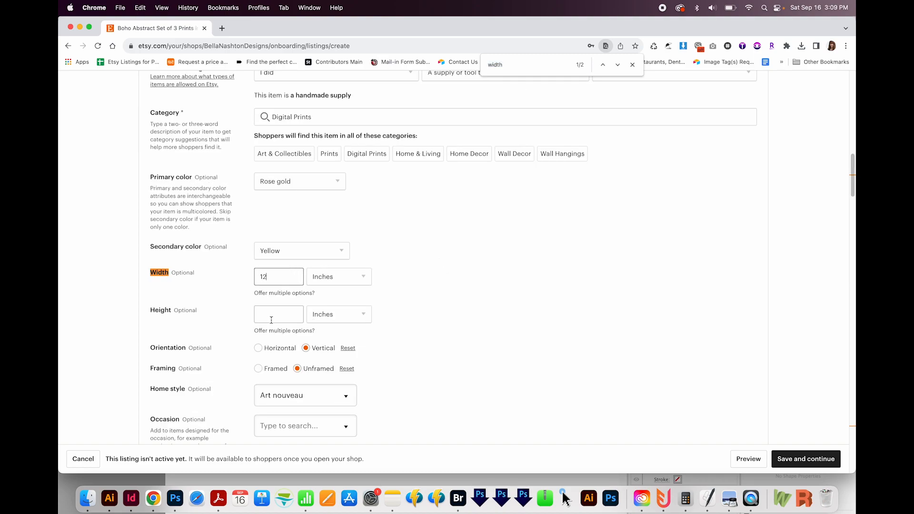
{"action": "left_click", "coordinate": [275, 316]}
{"action": "type", "text": "12"}
{"action": "left_click", "coordinate": [465, 316]}
Step: Dismiss the notice about the new variation features and review the Personalization section
{"action": "scroll", "coordinate": [457, 333], "scroll_direction": "down", "scroll_amount": 20}
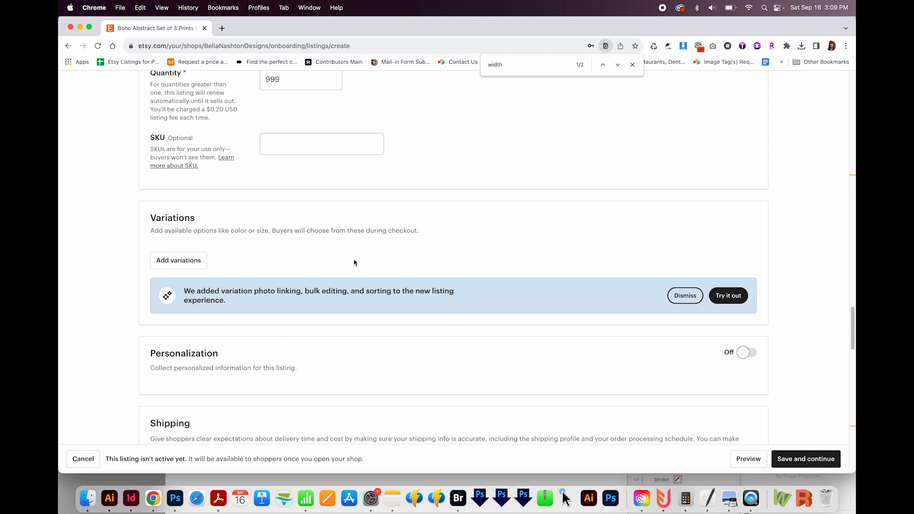
{"action": "left_click", "coordinate": [678, 300]}
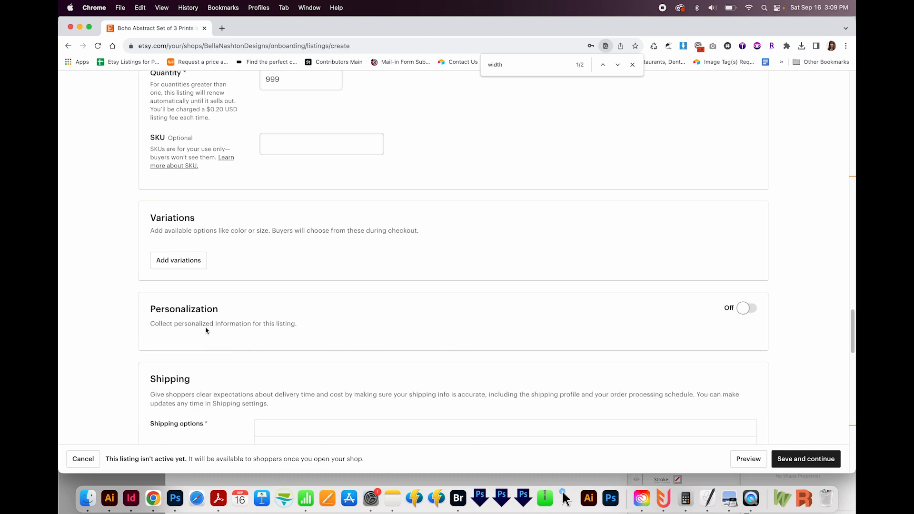
{"action": "left_click_drag", "start_coordinate": [145, 308], "coordinate": [219, 309]}
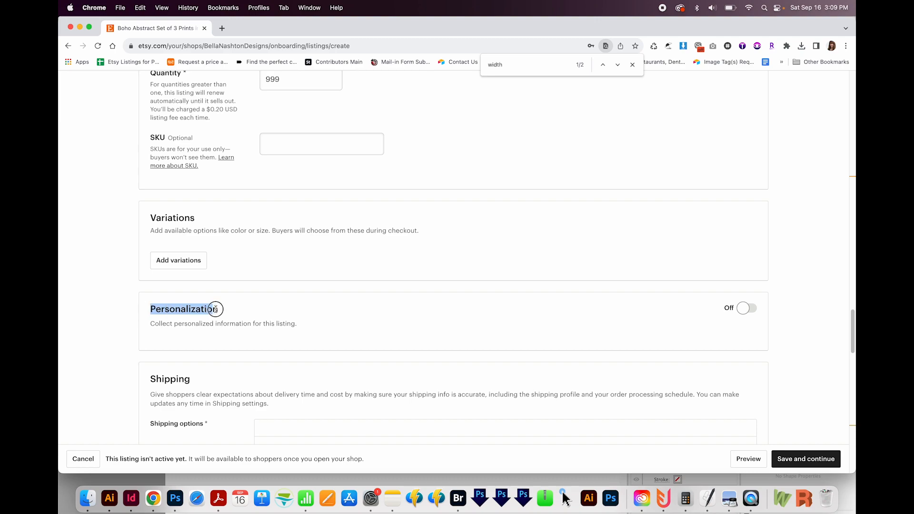
{"action": "left_click", "coordinate": [279, 313]}
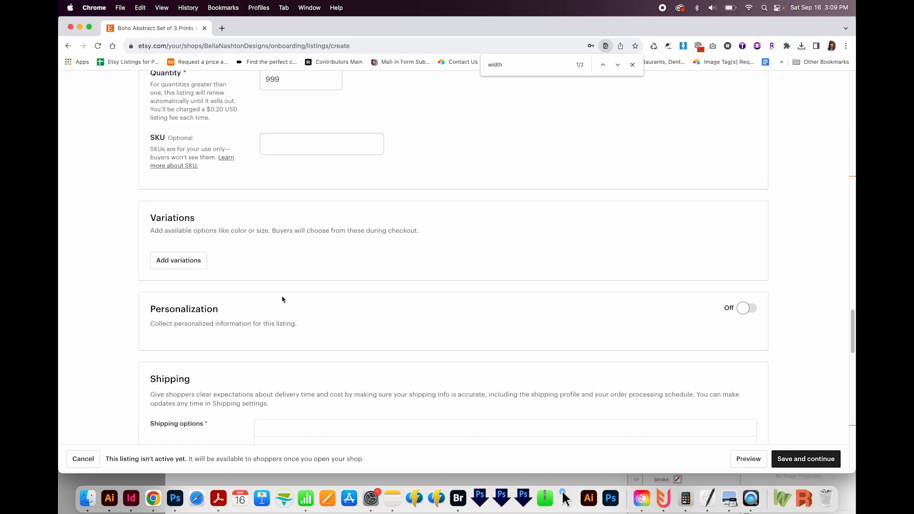
Step: Go back to the listing's Type setting and switch it to Physical and back to Digital
{"action": "scroll", "coordinate": [284, 300], "scroll_direction": "up", "scroll_amount": 20}
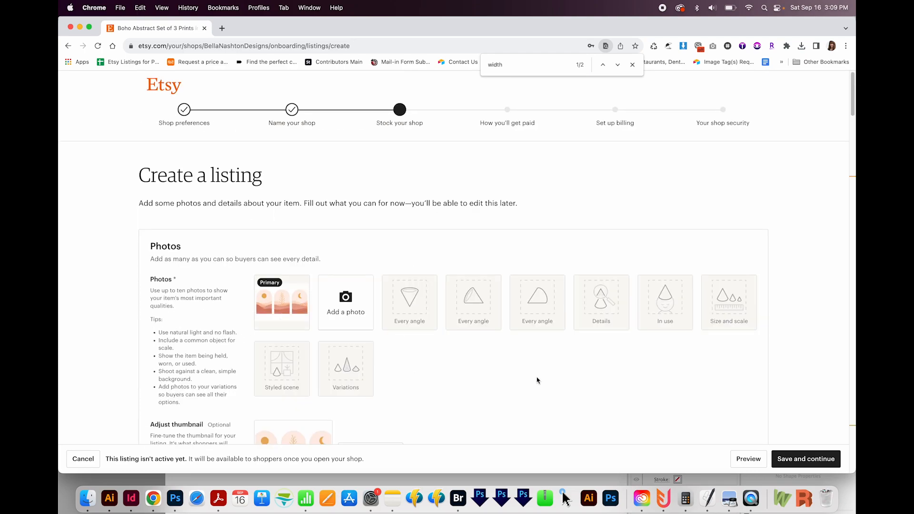
{"action": "left_click_drag", "start_coordinate": [852, 79], "coordinate": [812, 347]}
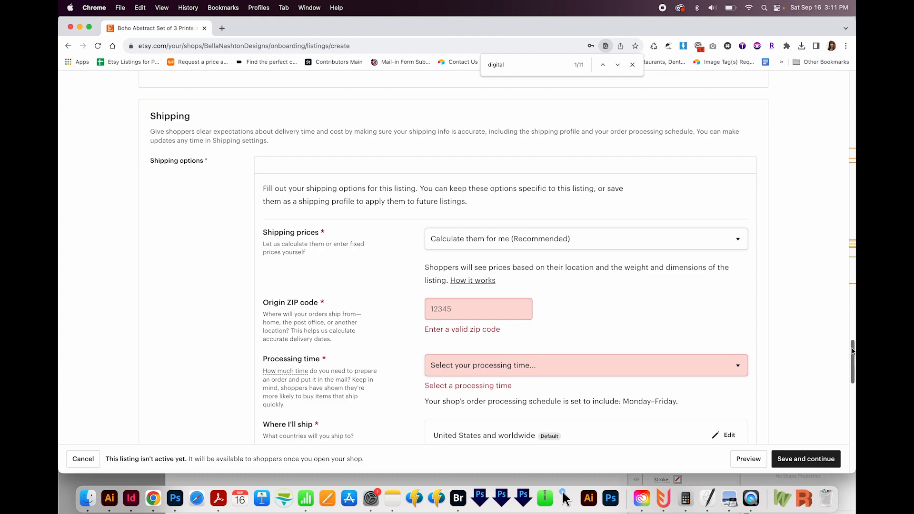
{"action": "left_click_drag", "start_coordinate": [852, 351], "coordinate": [839, 293]}
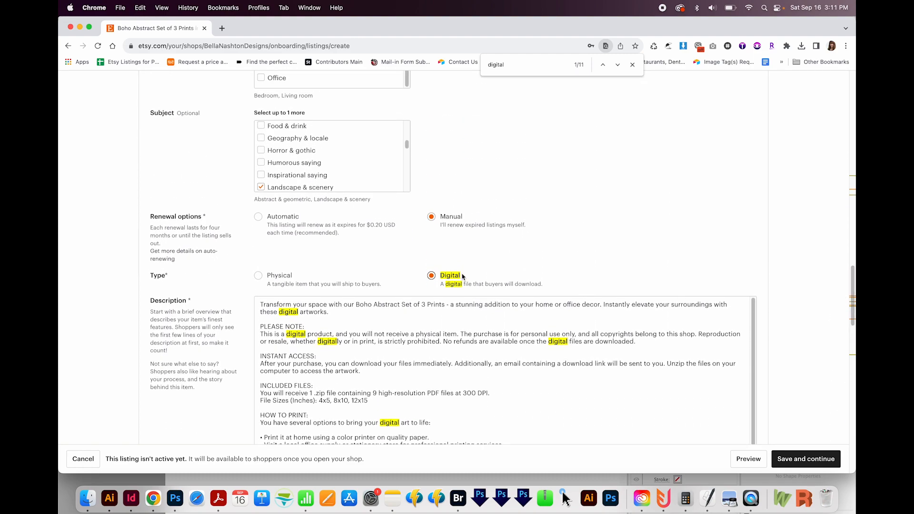
{"action": "left_click", "coordinate": [258, 276]}
{"action": "left_click", "coordinate": [431, 275]}
Step: Upload Wall art.zip as the listing's digital file
{"action": "left_click_drag", "start_coordinate": [852, 275], "coordinate": [811, 392]}
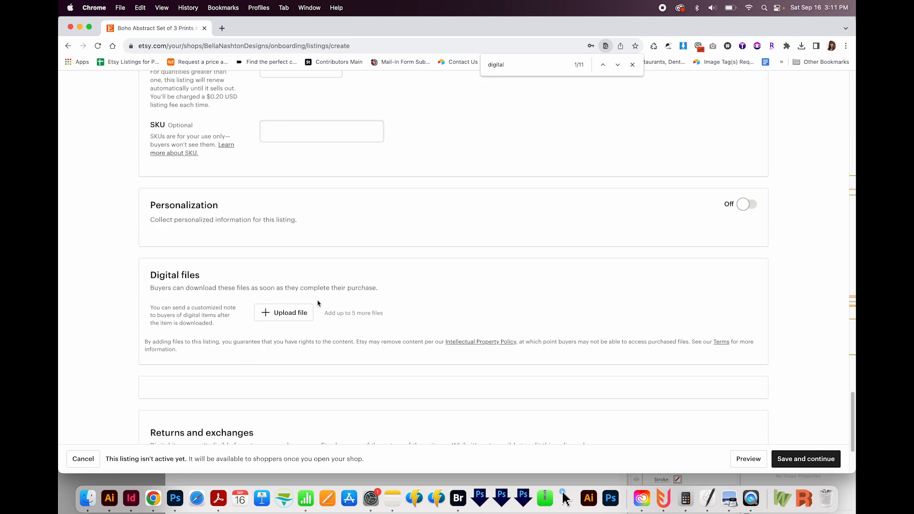
{"action": "left_click", "coordinate": [290, 313]}
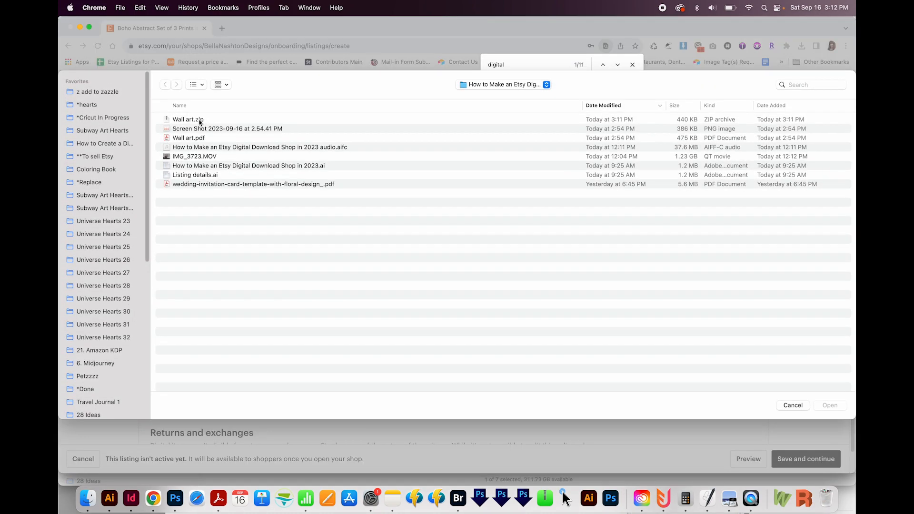
{"action": "left_click", "coordinate": [200, 123]}
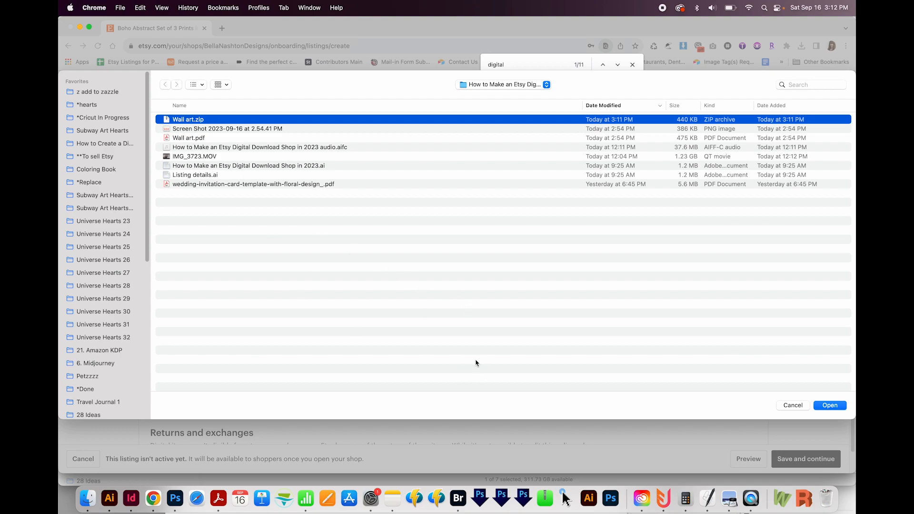
{"action": "left_click", "coordinate": [835, 407]}
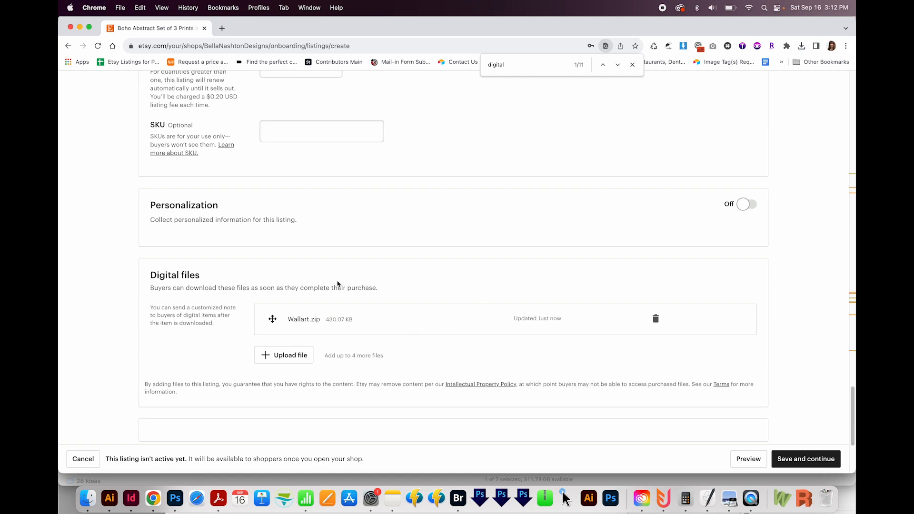
Step: Save the finished listing and postpone adding more listings to continue to the payment setup
{"action": "scroll", "coordinate": [267, 337], "scroll_direction": "down", "scroll_amount": 4}
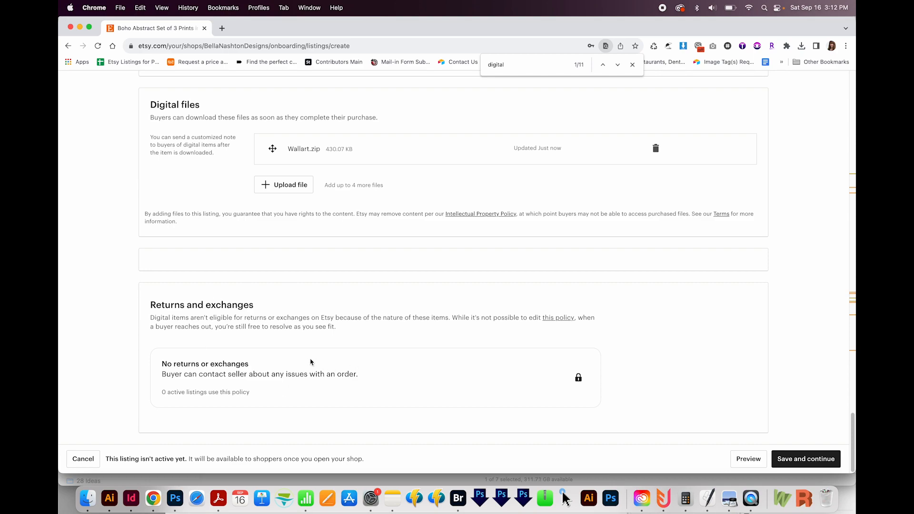
{"action": "left_click", "coordinate": [349, 352]}
{"action": "left_click", "coordinate": [804, 460]}
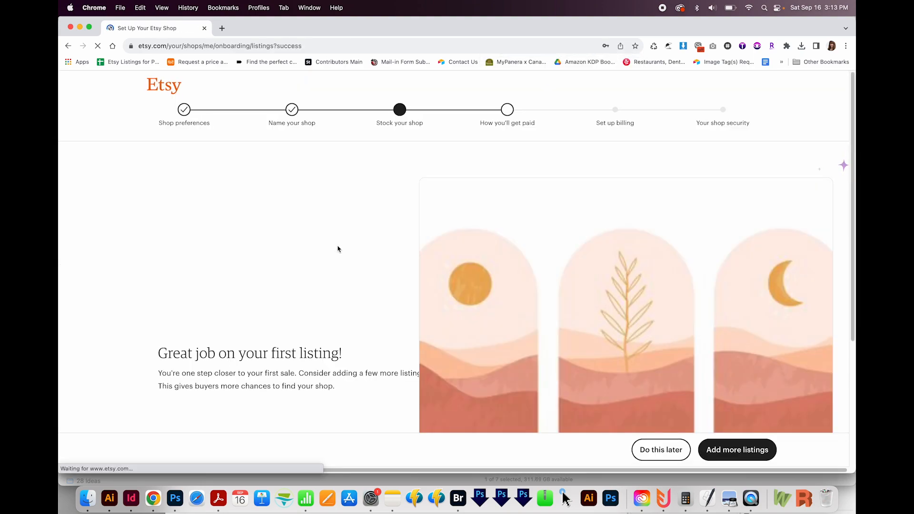
{"action": "scroll", "coordinate": [396, 373], "scroll_direction": "down", "scroll_amount": 3}
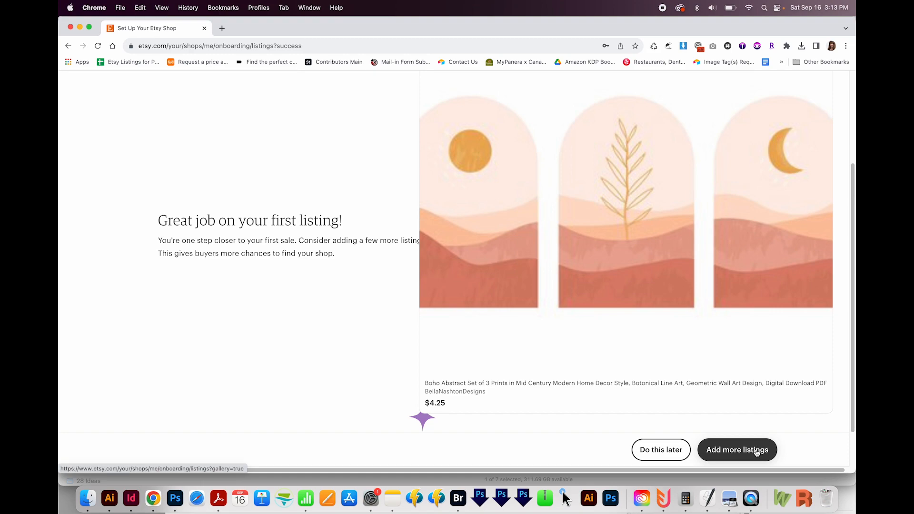
{"action": "left_click", "coordinate": [653, 456]}
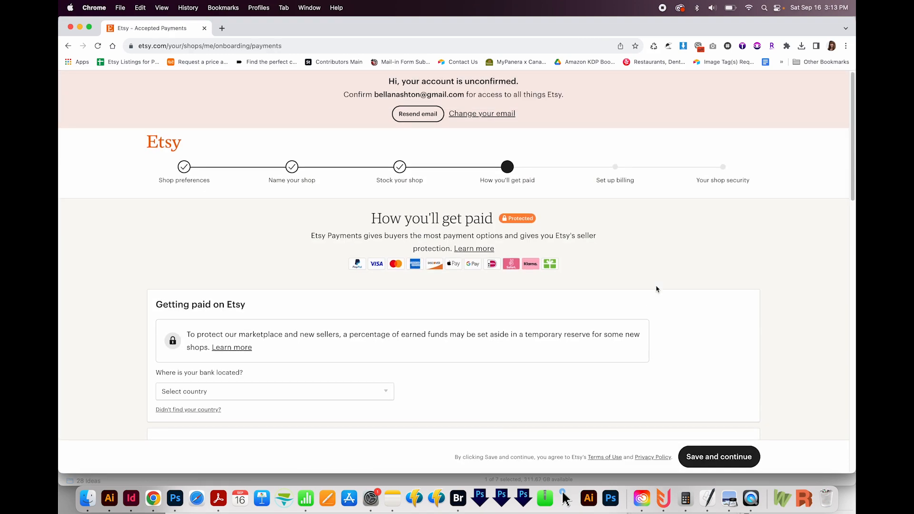
Step: Examine the payment setup form, including the bank country choices, seller type, personal details, taxpayer address and sanctioned-region question
{"action": "scroll", "coordinate": [655, 290], "scroll_direction": "down", "scroll_amount": 5}
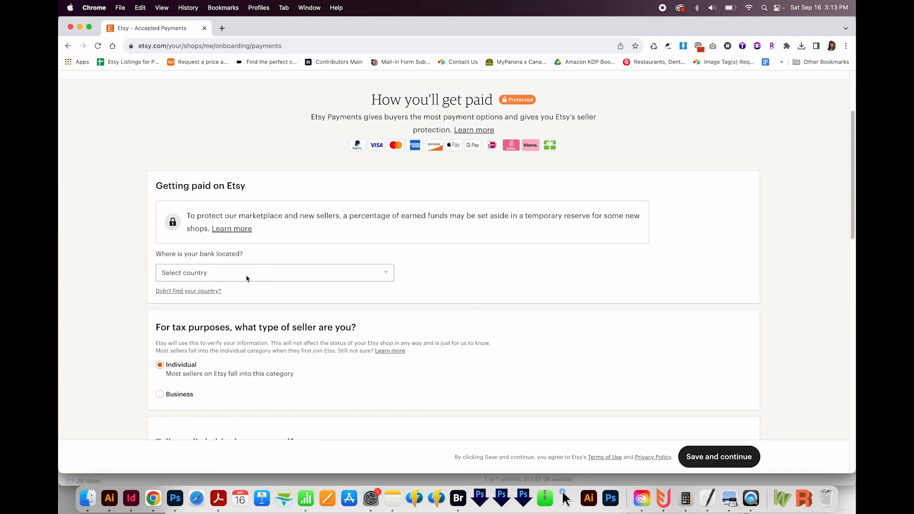
{"action": "left_click", "coordinate": [246, 275]}
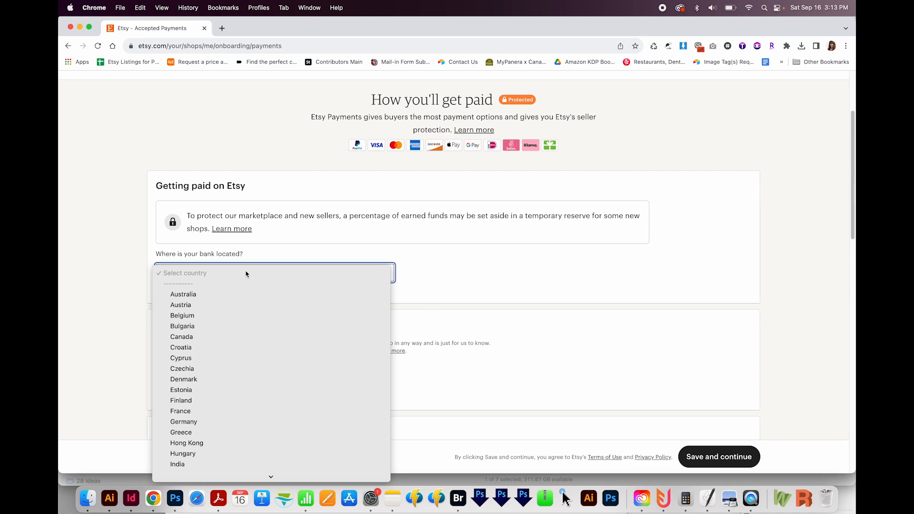
{"action": "scroll", "coordinate": [413, 289], "scroll_direction": "down", "scroll_amount": 3}
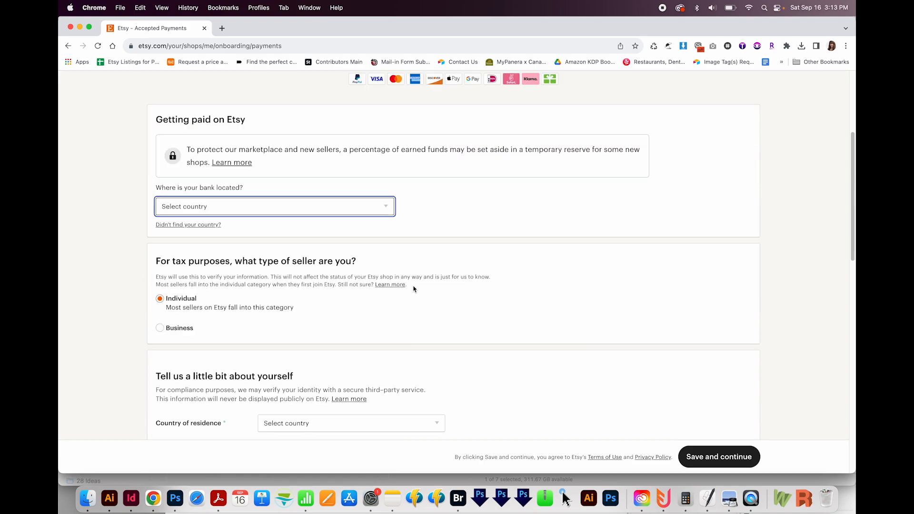
{"action": "left_click", "coordinate": [488, 227]}
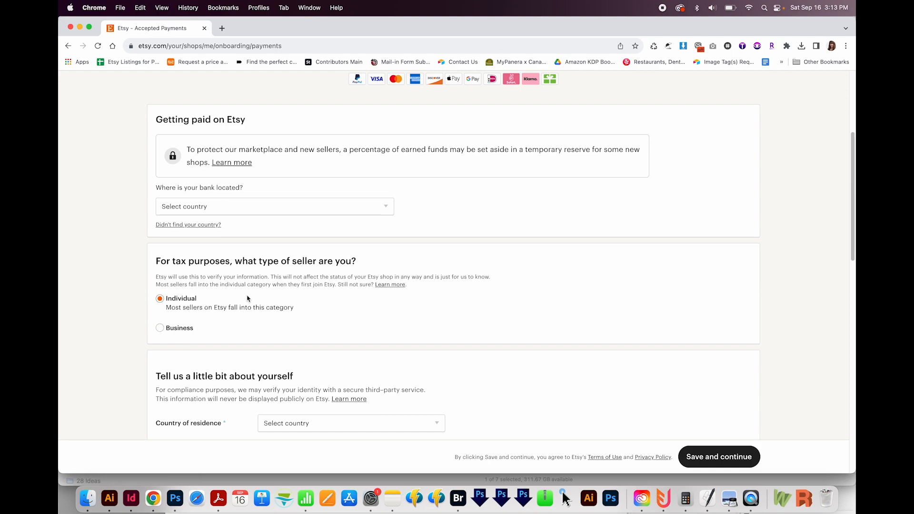
{"action": "scroll", "coordinate": [367, 319], "scroll_direction": "down", "scroll_amount": 5}
{"action": "scroll", "coordinate": [367, 319], "scroll_direction": "down", "scroll_amount": 2}
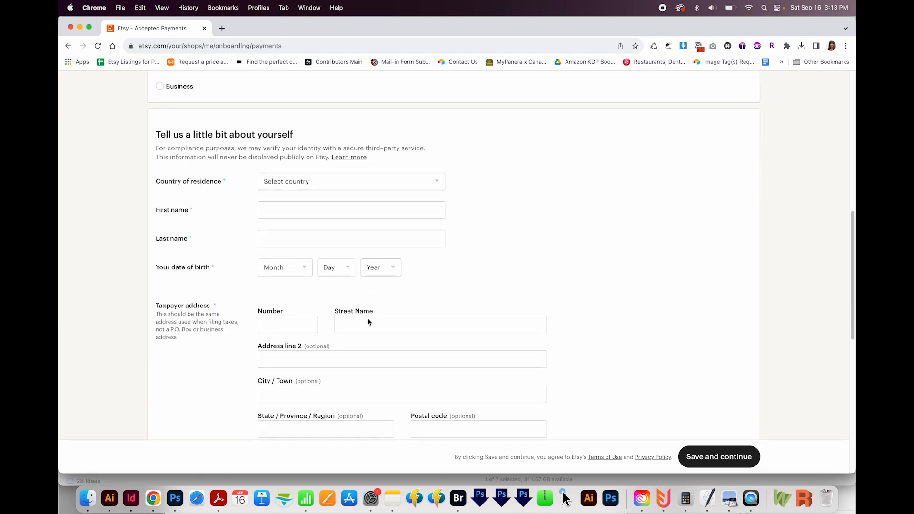
{"action": "scroll", "coordinate": [571, 343], "scroll_direction": "down", "scroll_amount": 1}
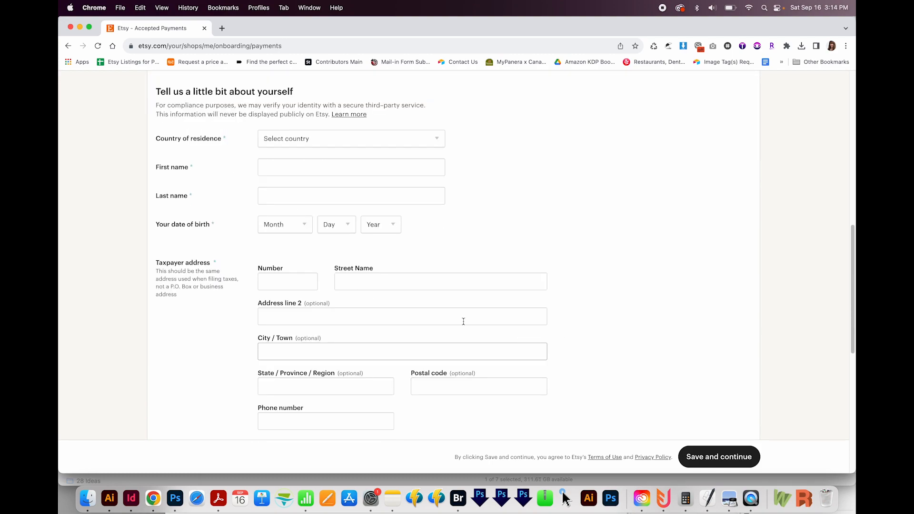
{"action": "scroll", "coordinate": [669, 350], "scroll_direction": "down", "scroll_amount": 5}
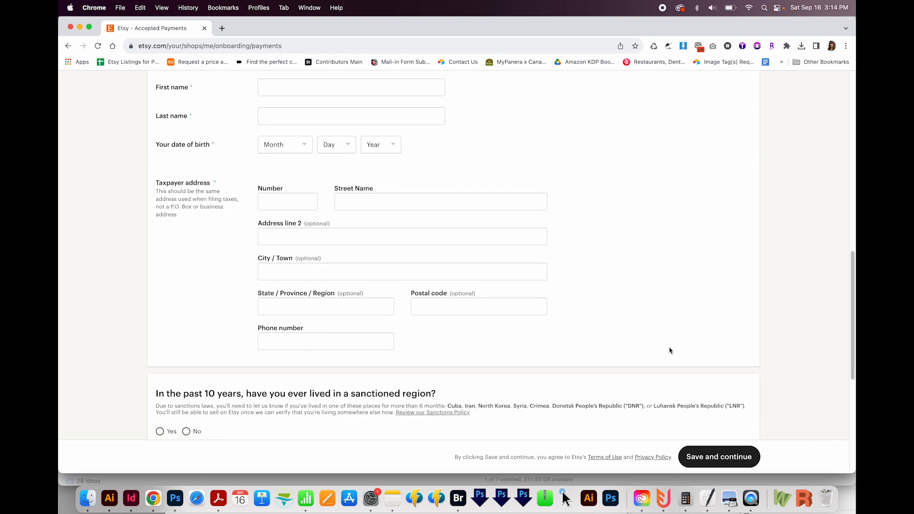
{"action": "scroll", "coordinate": [669, 350], "scroll_direction": "up", "scroll_amount": 5}
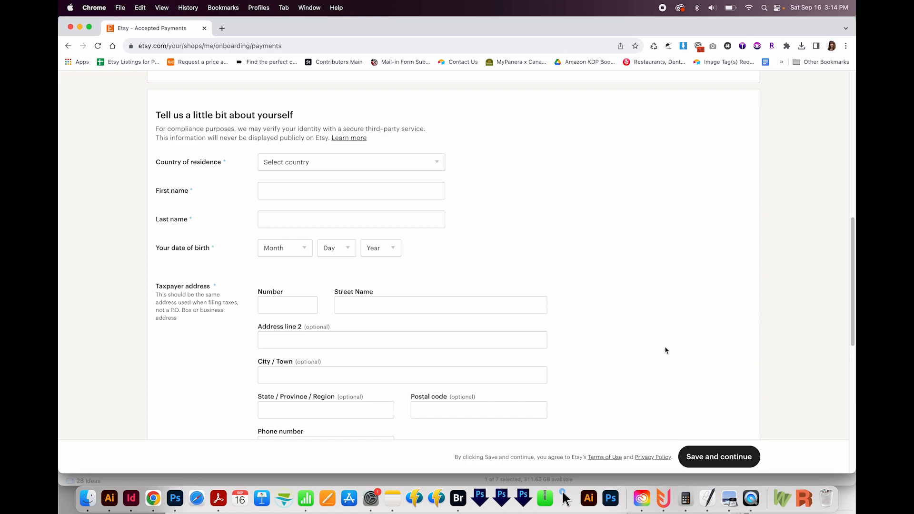
{"action": "scroll", "coordinate": [665, 350], "scroll_direction": "down", "scroll_amount": 5}
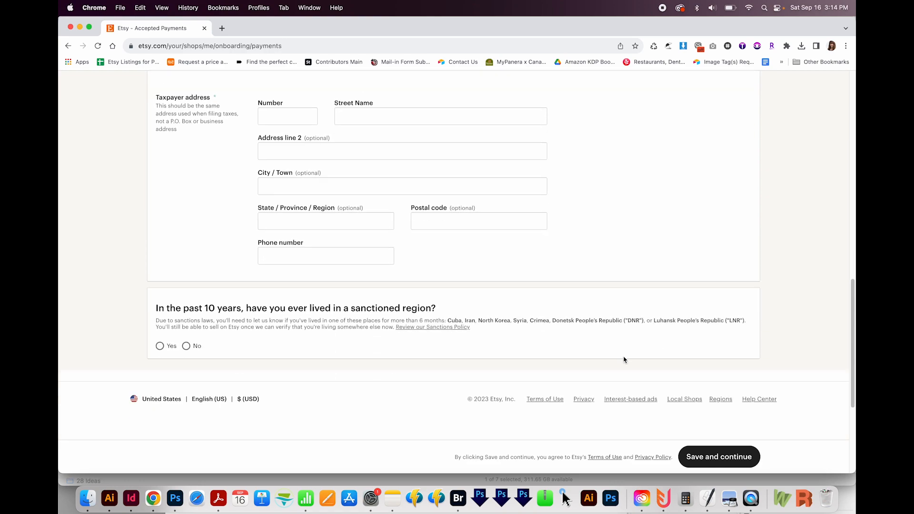
{"action": "left_click", "coordinate": [708, 453]}
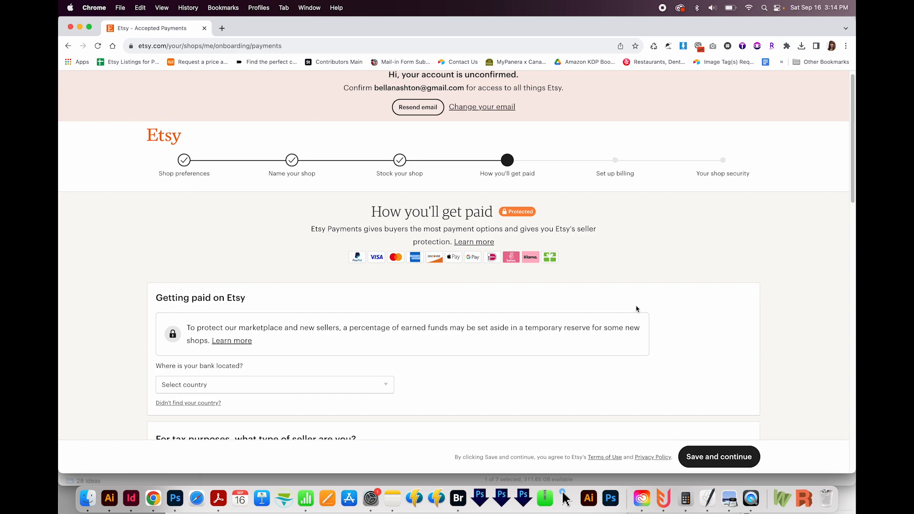
Step: Set the seller's date of birth in the personal details
{"action": "left_click", "coordinate": [333, 350]}
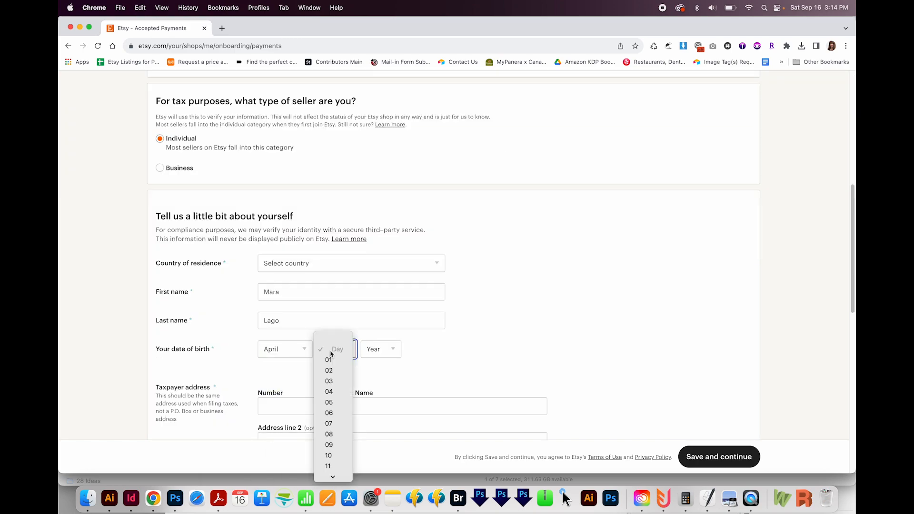
{"action": "left_click", "coordinate": [332, 392]}
{"action": "left_click", "coordinate": [379, 350]}
{"action": "left_click", "coordinate": [376, 400]}
Step: Fill in the street number, street name and city of the taxpayer address
{"action": "left_click", "coordinate": [287, 406]}
{"action": "scroll", "coordinate": [395, 238], "scroll_direction": "down", "scroll_amount": 5}
{"action": "left_click", "coordinate": [396, 166]}
{"action": "left_click", "coordinate": [287, 165]}
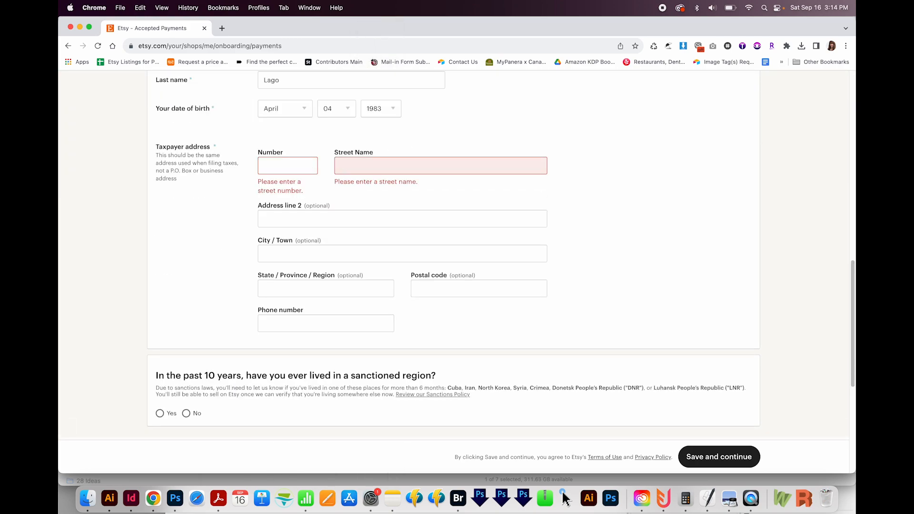
{"action": "key", "text": "Tab"}
{"action": "key", "text": "Tab"}
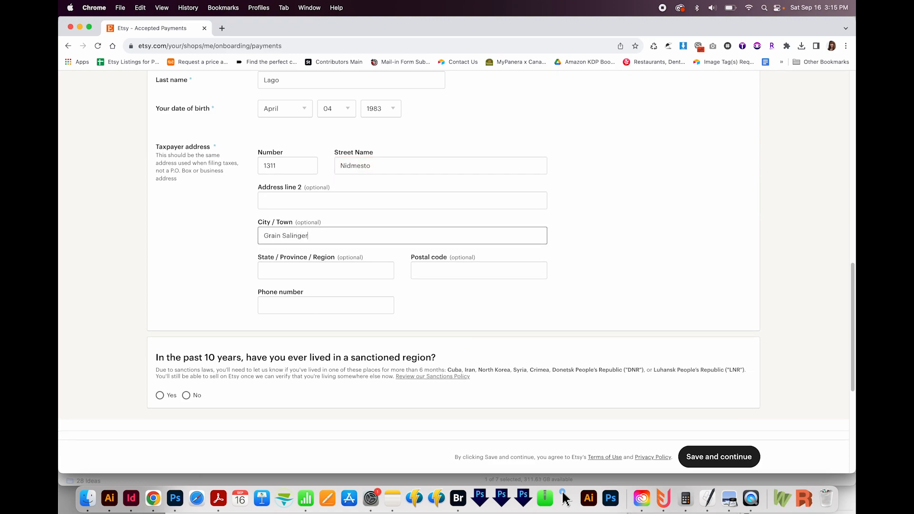
Step: Complete the taxpayer state, postal code and phone number, then answer No to the sanctioned-region question and submit the payment details
{"action": "key", "text": "Tab"}
{"action": "type", "text": "MO"}
{"action": "key", "text": "Tab"}
{"action": "type", "text": "66203"}
{"action": "key", "text": "Tab"}
{"action": "left_click", "coordinate": [186, 395]}
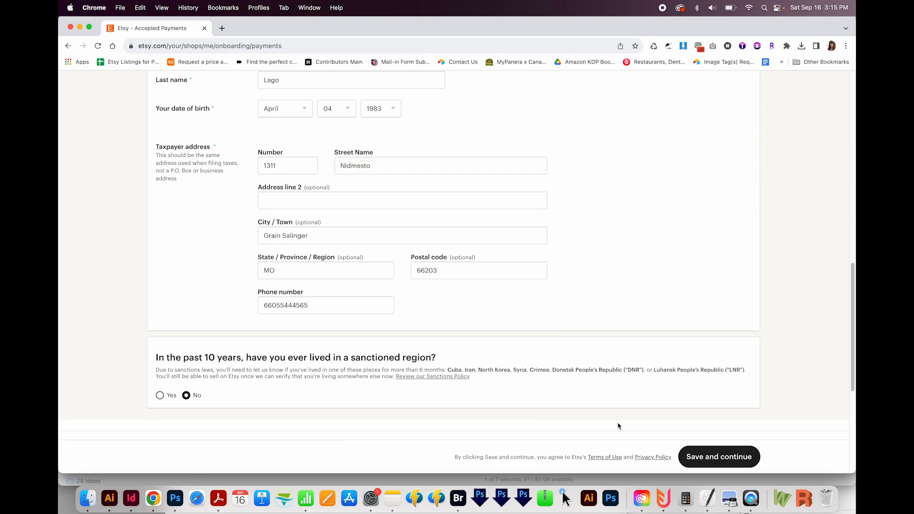
{"action": "left_click", "coordinate": [719, 458]}
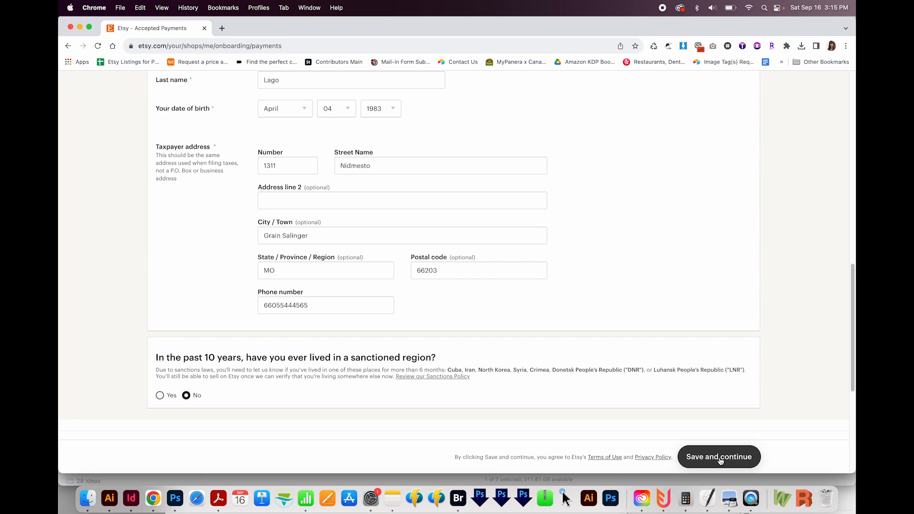